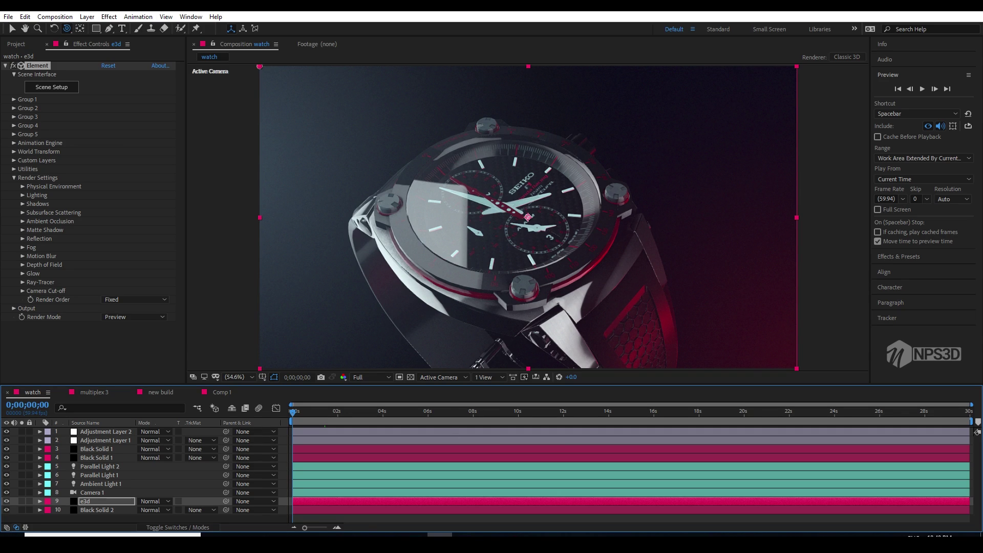
# Bring up the taskbar menu over the watch composition to launch Task Manager.
pyautogui.rightClick(683, 535)
# Launch Task Manager showing the CPU, memory and GPU performance graphs.
pyautogui.click(691, 498)
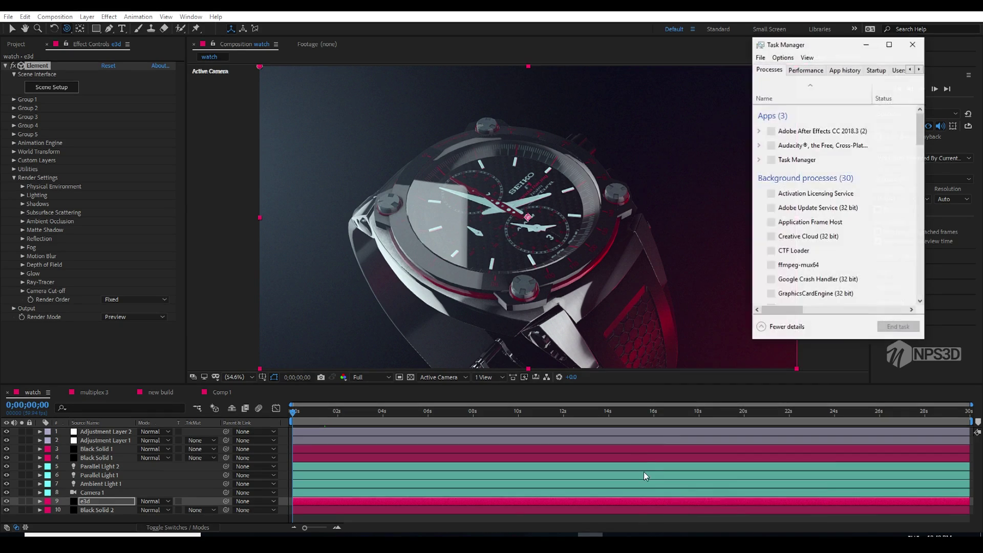
pyautogui.click(806, 70)
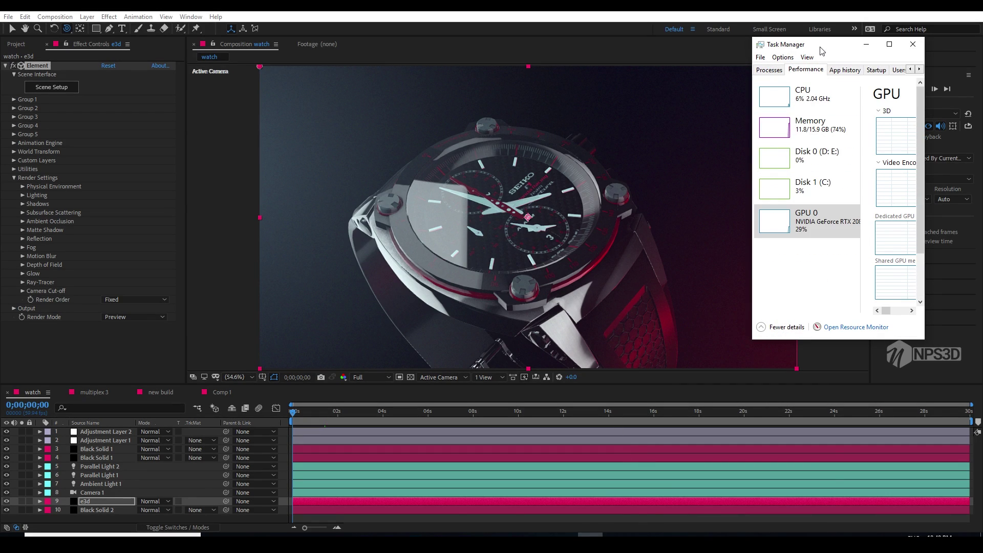
pyautogui.moveTo(821, 50); pyautogui.dragTo(890, 99)
# Restore After Effects beside Task Manager and open Element 3D's Scene Setup.
pyautogui.moveTo(492, 5); pyautogui.dragTo(426, 6)
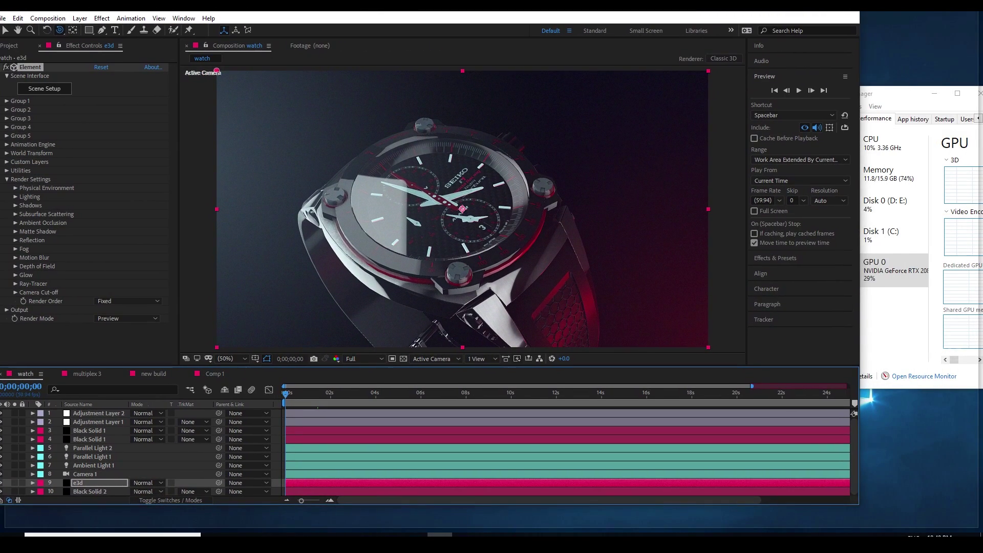
pyautogui.press('super+Up')
pyautogui.press('super+Down')
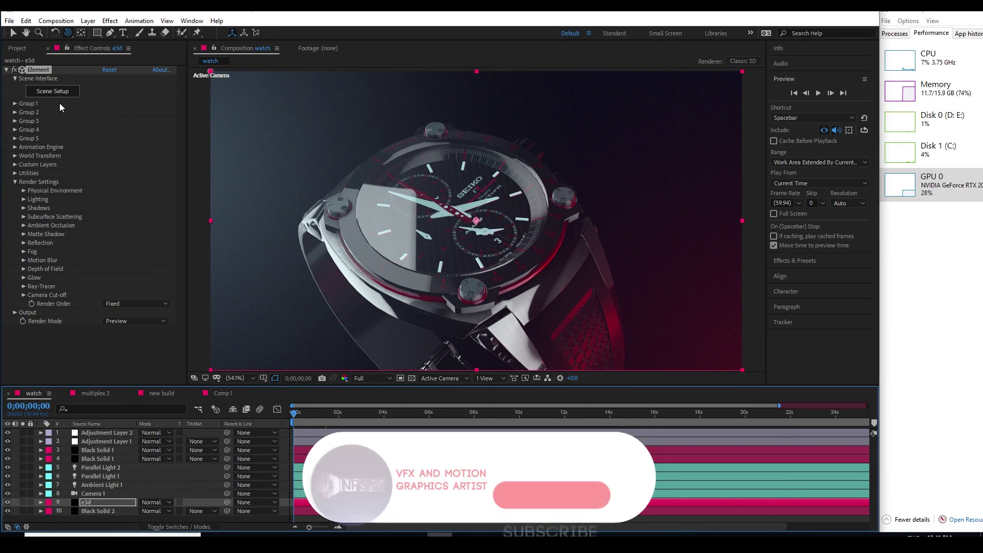
pyautogui.click(53, 91)
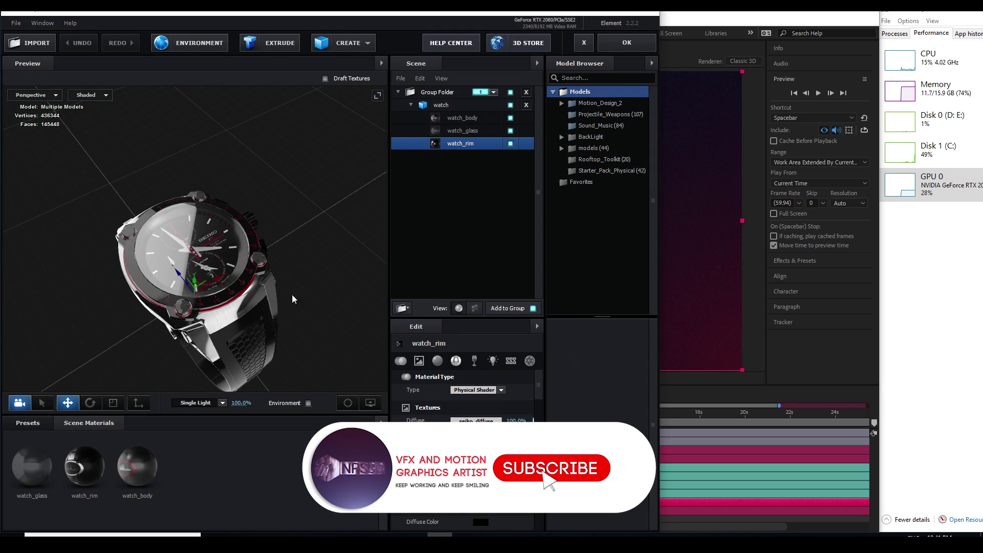
# Orbit and zoom the Element preview to a close side view of the watch.
pyautogui.moveTo(246, 300); pyautogui.dragTo(424, 256)
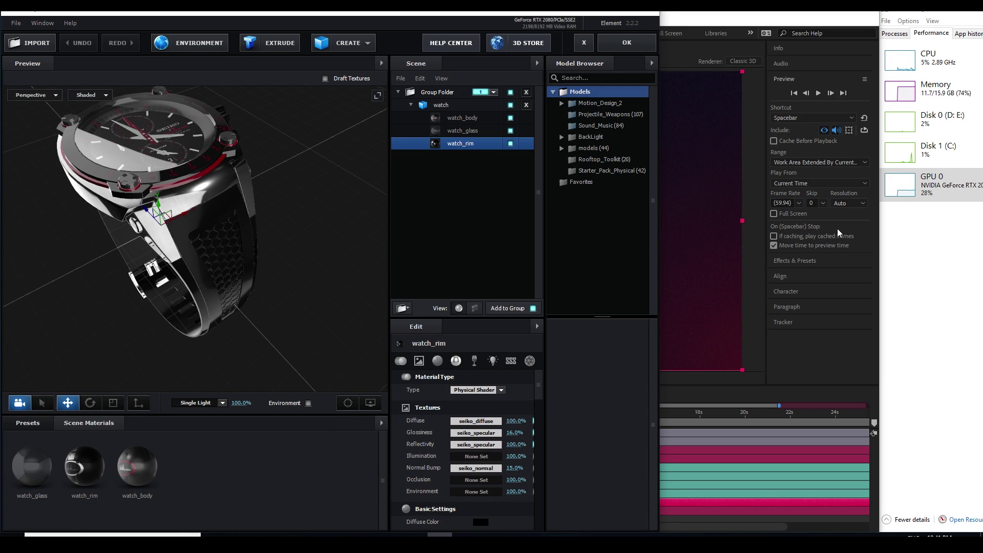
pyautogui.moveTo(221, 235); pyautogui.dragTo(189, 255)
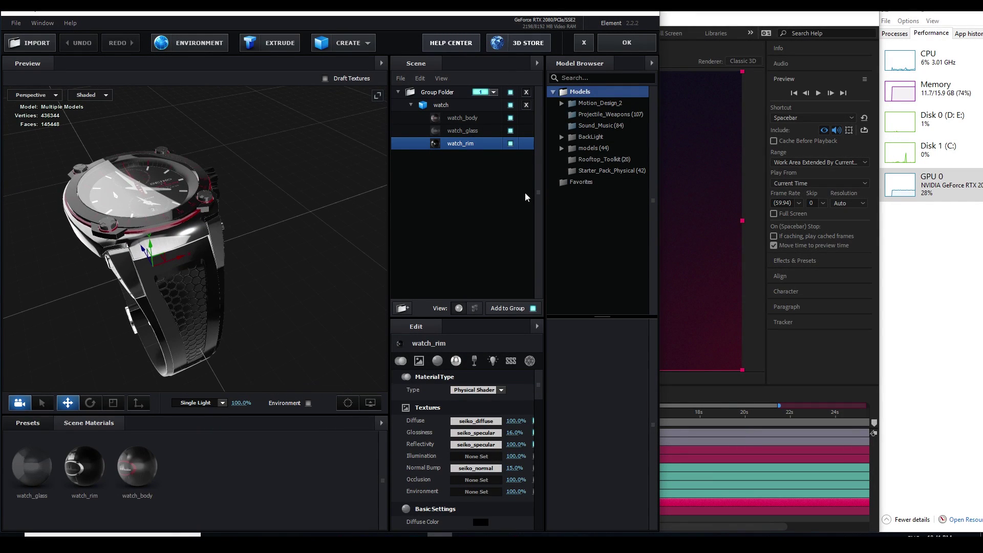
# From Starter_Pack_Physical, add and inspect the trophy model with the watch hidden, then remove it.
pyautogui.click(618, 174)
pyautogui.scroll(-5, 612, 448)
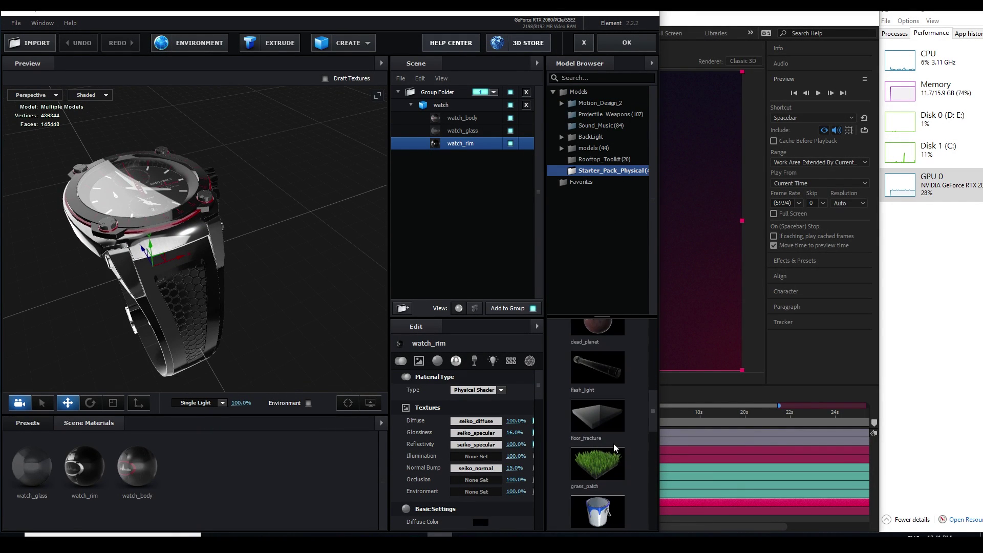
pyautogui.scroll(-8, 614, 448)
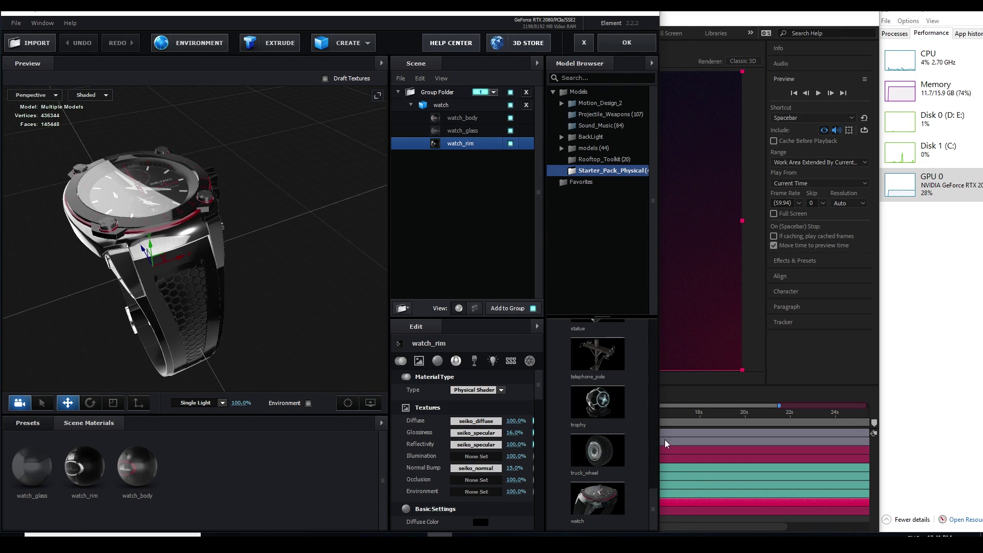
pyautogui.click(597, 402)
pyautogui.click(510, 118)
pyautogui.moveTo(220, 240); pyautogui.dragTo(243, 252)
pyautogui.scroll(3, 243, 252)
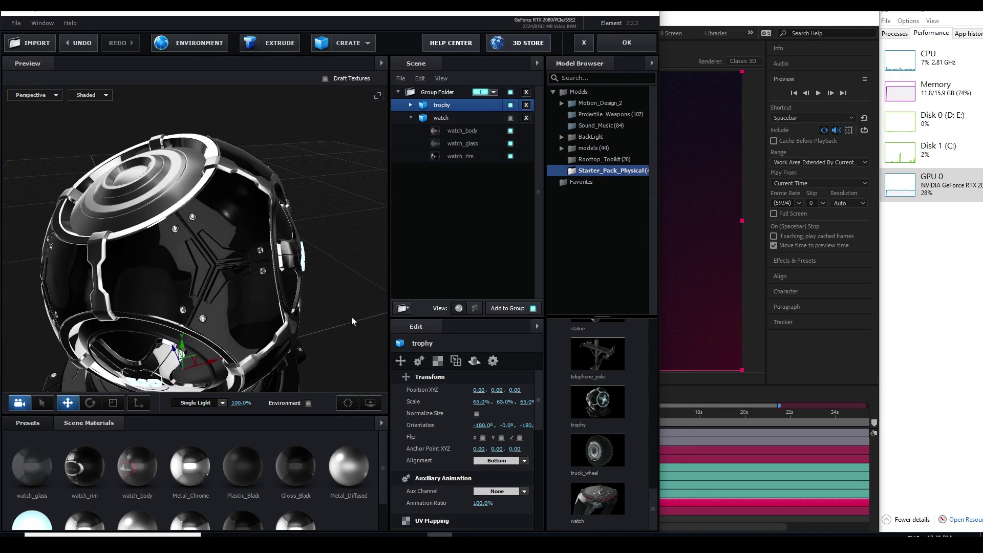
pyautogui.click(526, 105)
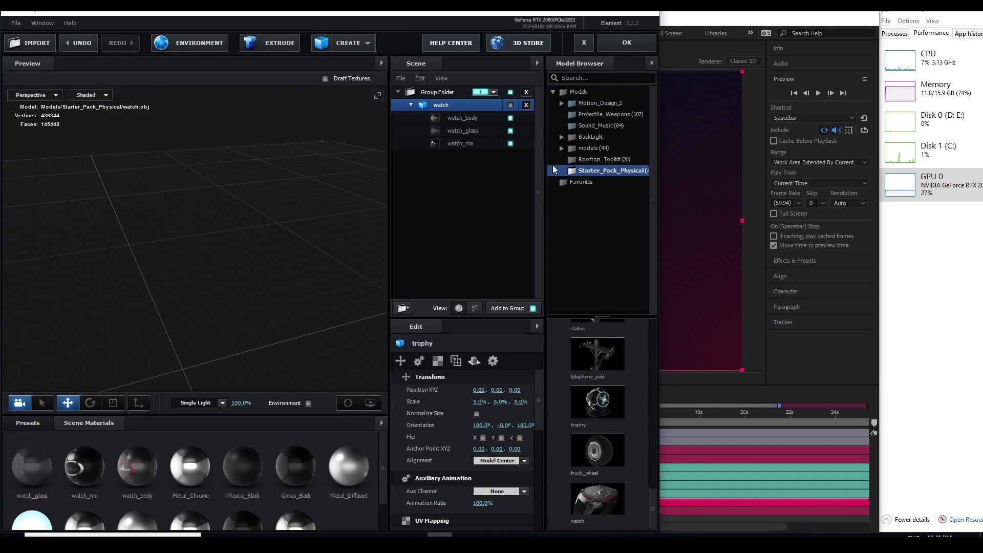
# Add the telephone_pole model, view its crossbar from above, then delete it.
pyautogui.click(598, 353)
pyautogui.moveTo(195, 257); pyautogui.dragTo(219, 235)
pyautogui.scroll(5, 218, 236)
pyautogui.scroll(-5, 220, 238)
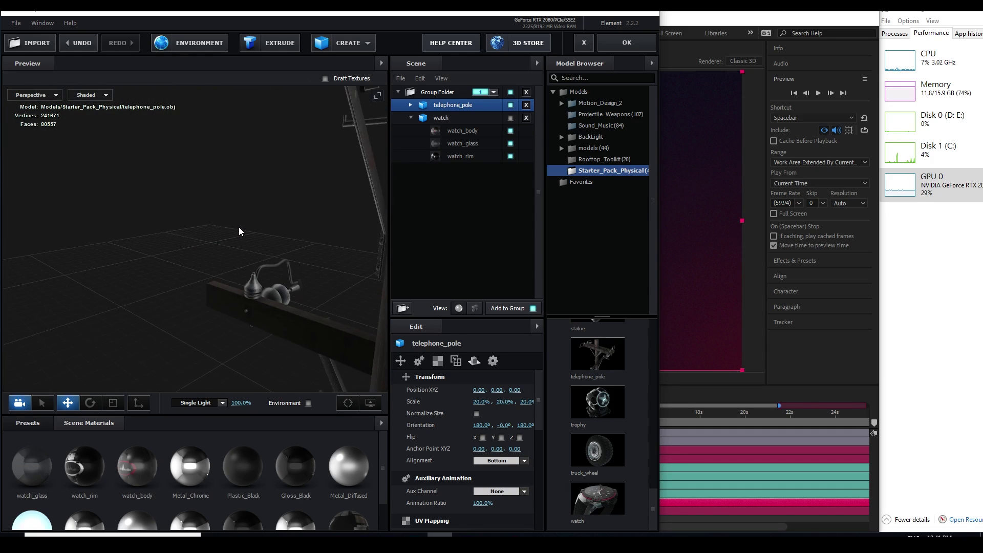
pyautogui.click(525, 105)
# Add and inspect the billboard model, remove it, and apply the scene with OK.
pyautogui.scroll(5, 626, 420)
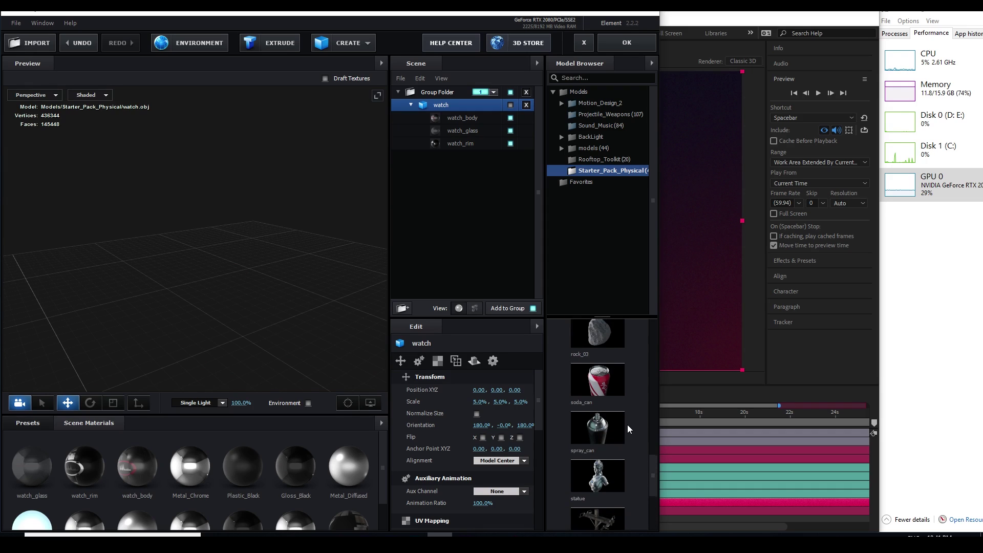
pyautogui.scroll(5, 609, 433)
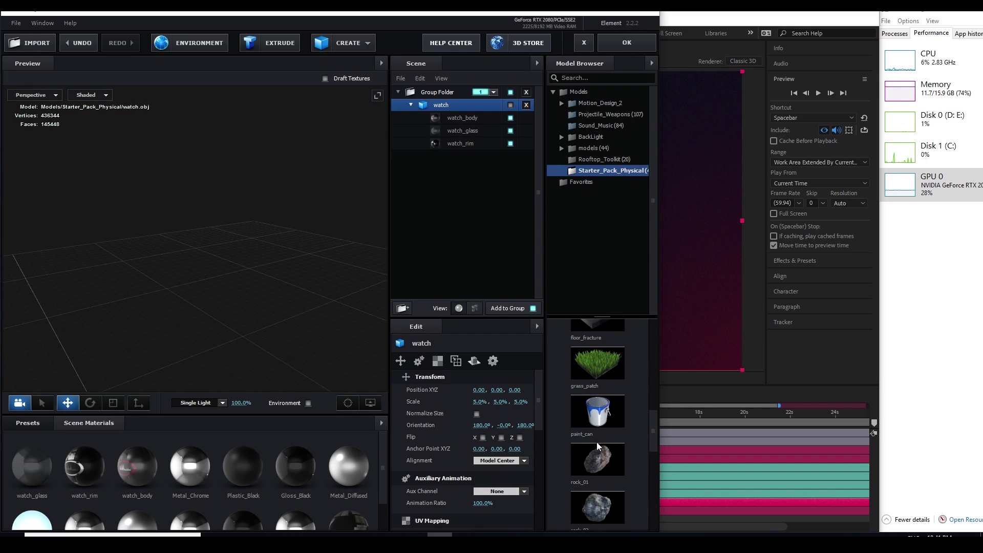
pyautogui.scroll(5, 597, 439)
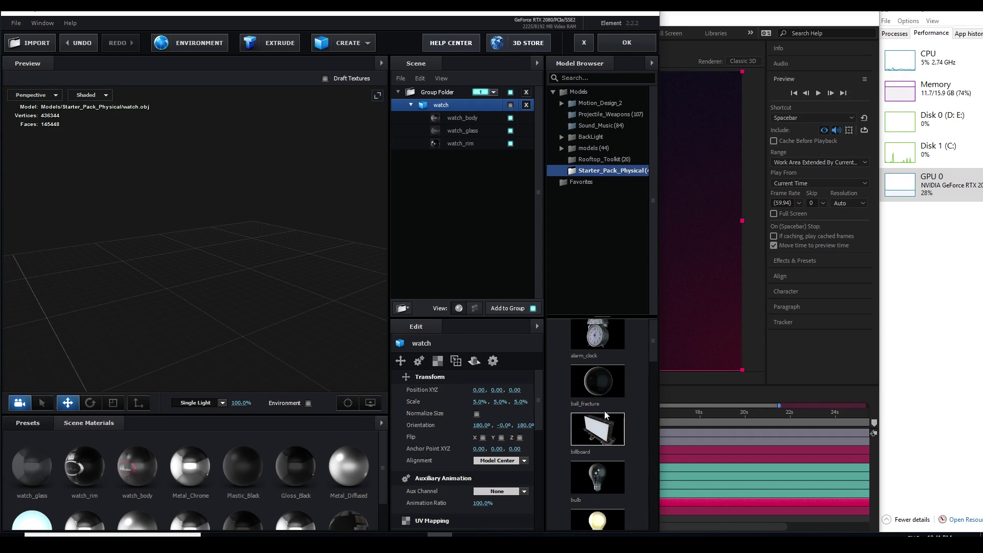
pyautogui.click(597, 437)
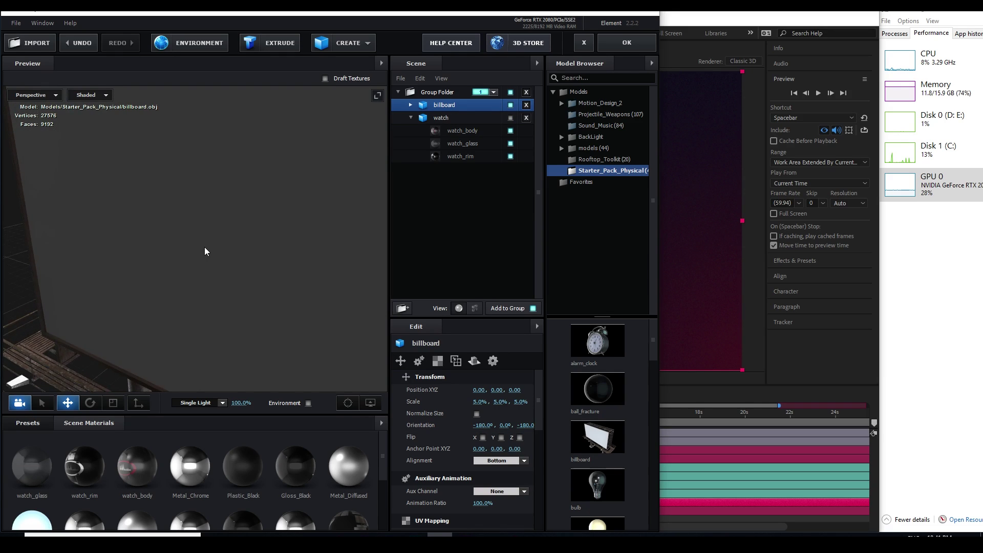
pyautogui.moveTo(239, 290)
pyautogui.mouseDown()
pyautogui.moveTo(259, 221)
pyautogui.moveTo(336, 263)
pyautogui.moveTo(282, 200)
pyautogui.moveTo(232, 201)
pyautogui.moveTo(256, 294)
pyautogui.moveTo(213, 325)
pyautogui.moveTo(241, 277)
pyautogui.mouseUp()
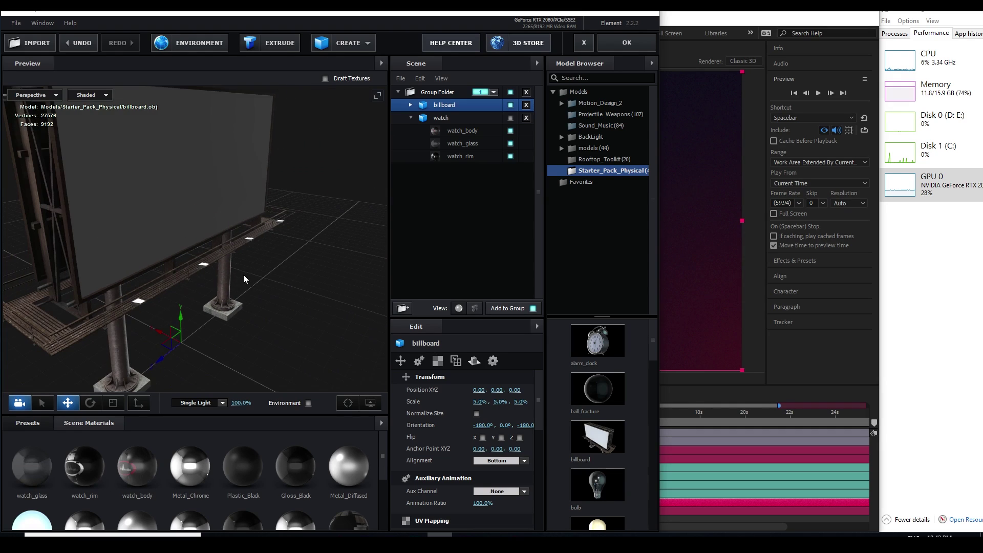
pyautogui.click(526, 105)
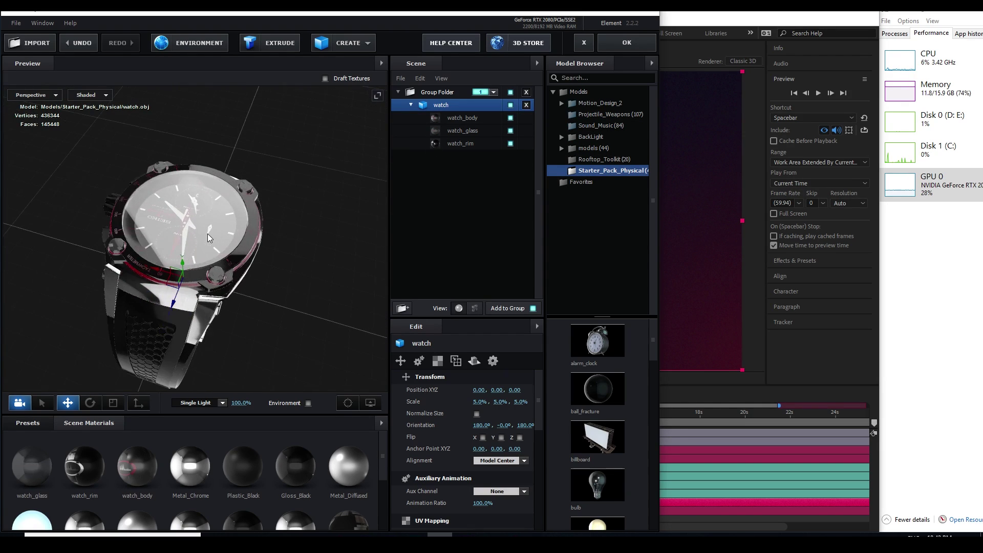
pyautogui.click(626, 43)
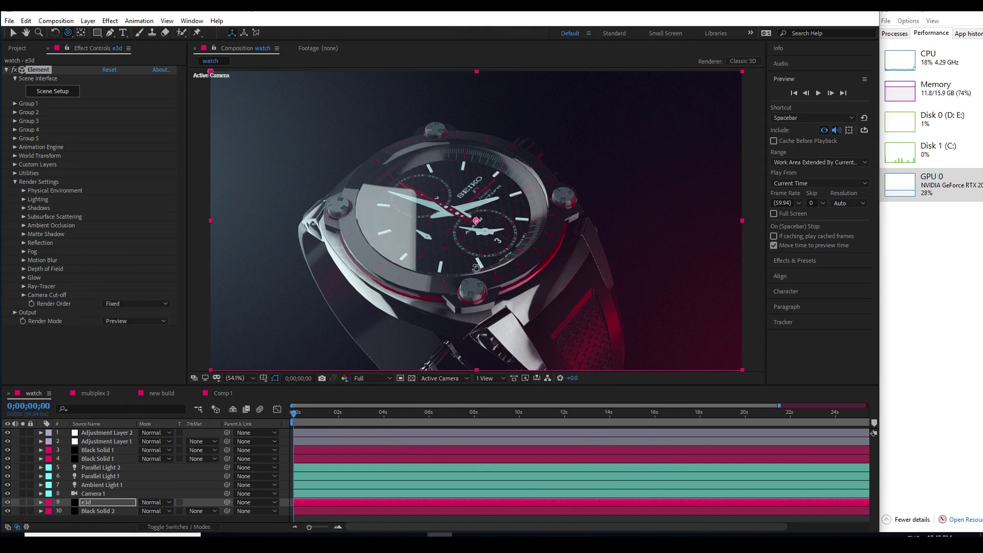
# Orbit the comp camera around the watch and inspect Element's Output and Ambient Occlusion settings.
pyautogui.moveTo(476, 268)
pyautogui.mouseDown()
pyautogui.moveTo(454, 265)
pyautogui.moveTo(469, 264)
pyautogui.mouseUp()
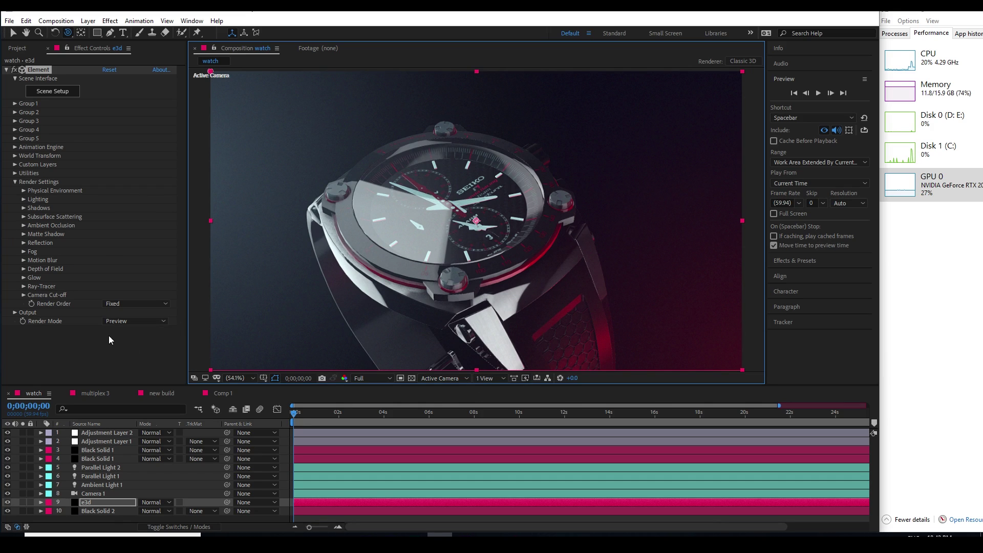
pyautogui.click(15, 312)
pyautogui.scroll(-4, 11, 316)
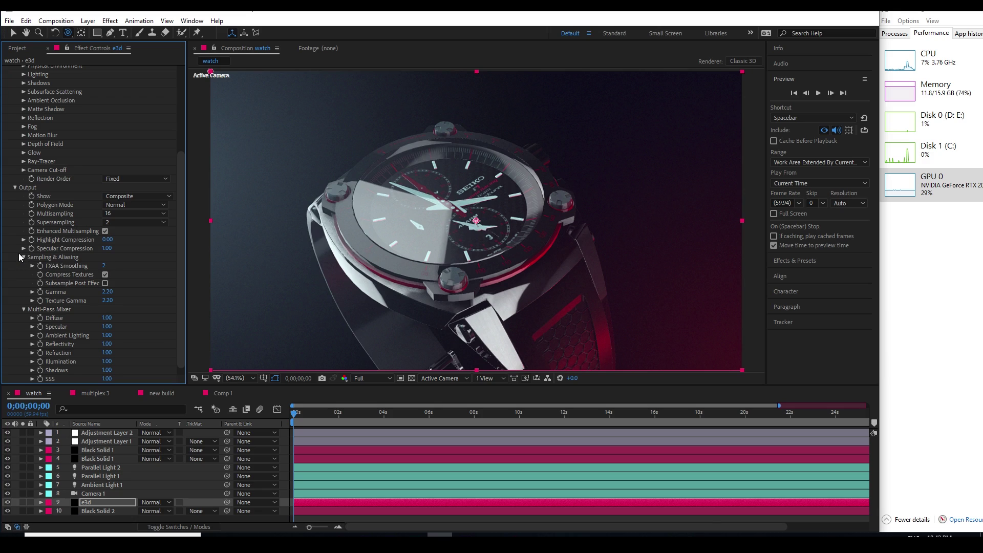
pyautogui.click(14, 188)
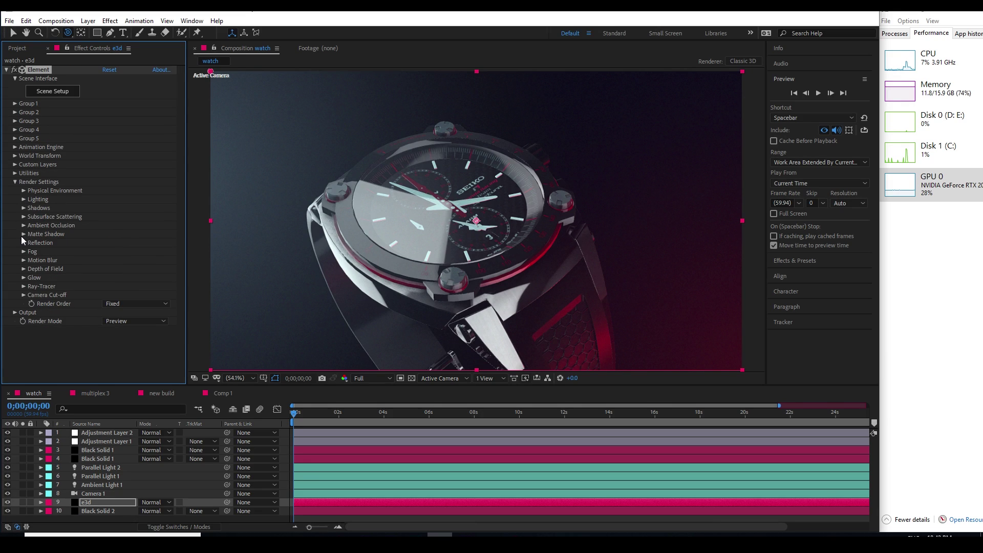
pyautogui.click(23, 225)
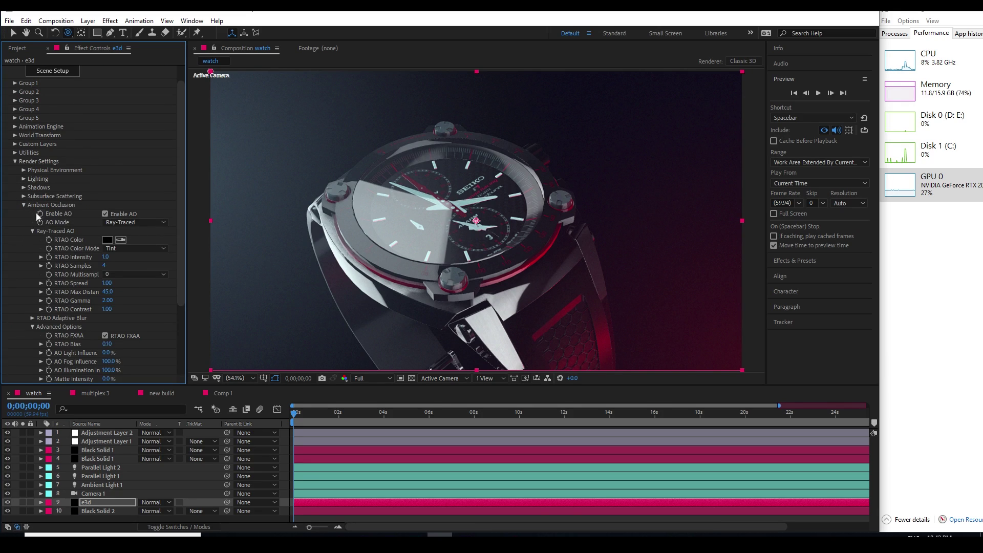
pyautogui.click(24, 205)
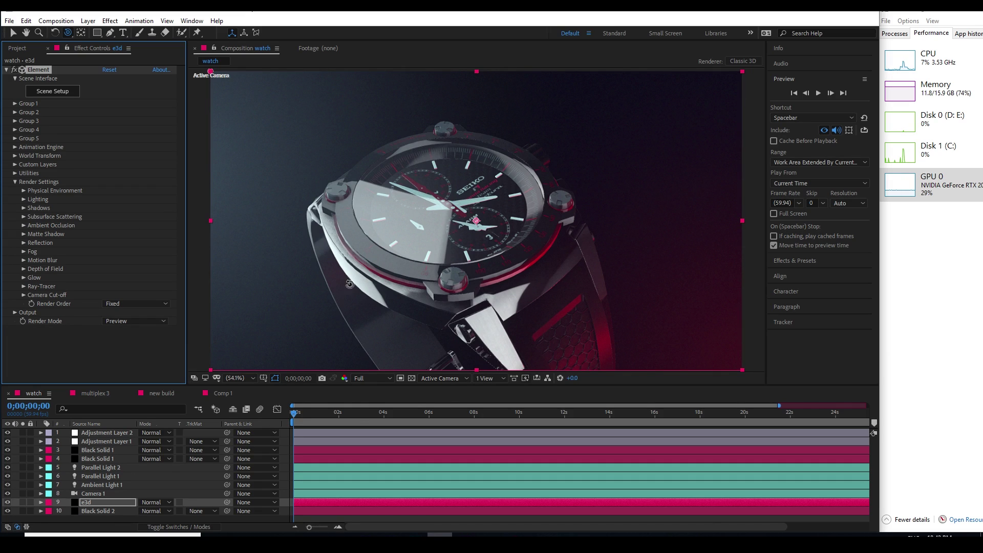
pyautogui.moveTo(349, 285); pyautogui.dragTo(365, 269)
pyautogui.click(86, 339)
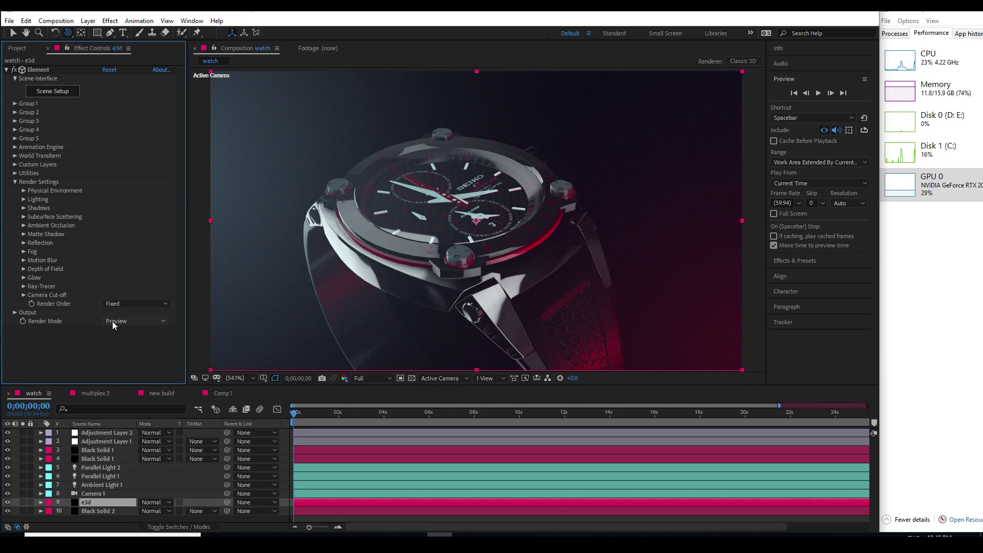
# Set Element's render mode to Full Render and orbit the camera closer to the watch.
pyautogui.click(117, 322)
pyautogui.click(121, 332)
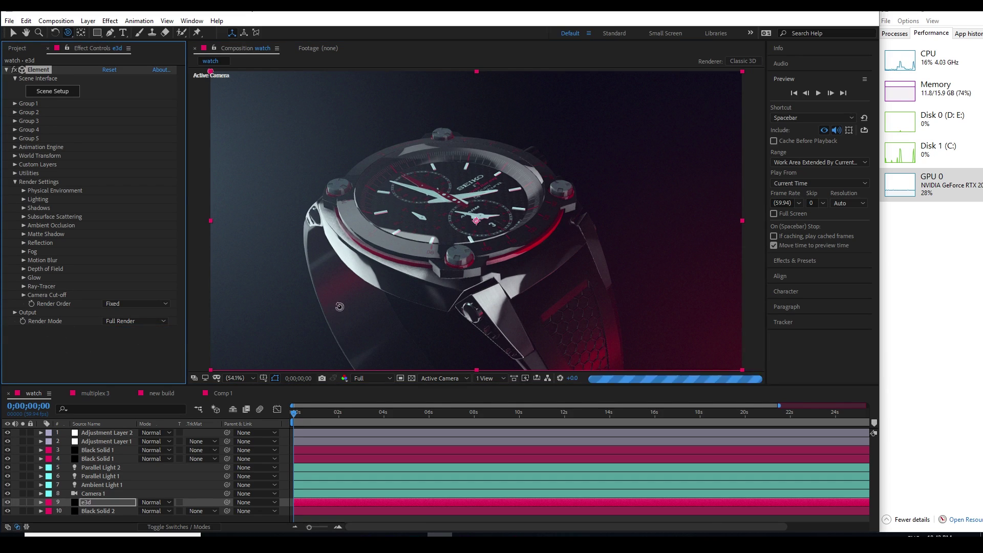
pyautogui.click(508, 242)
pyautogui.moveTo(508, 242)
pyautogui.mouseDown()
pyautogui.moveTo(458, 254)
pyautogui.moveTo(497, 238)
pyautogui.mouseUp()
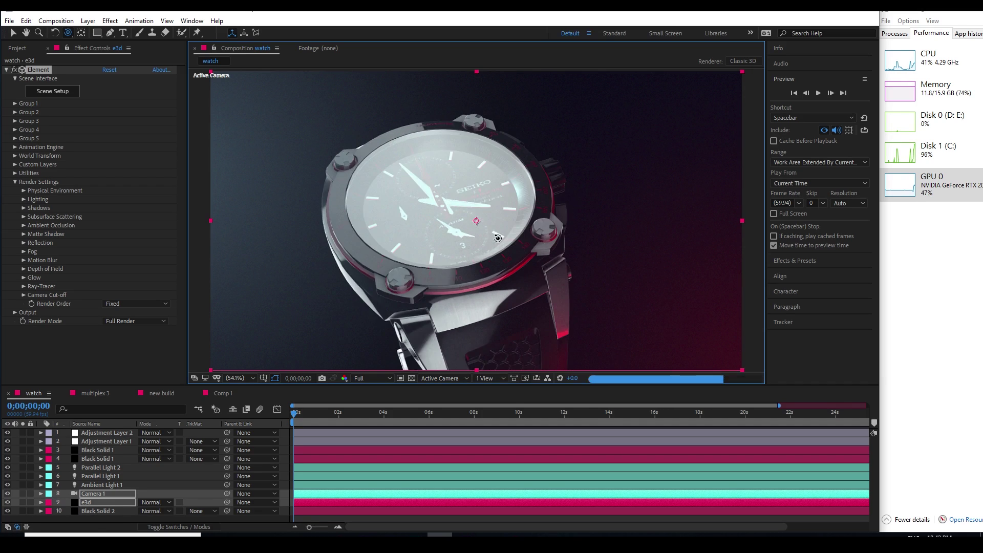
# Orbit Camera 1 to face the watch dial, then to a new tilted angle, zooming between 100% and 50%.
pyautogui.press('/')
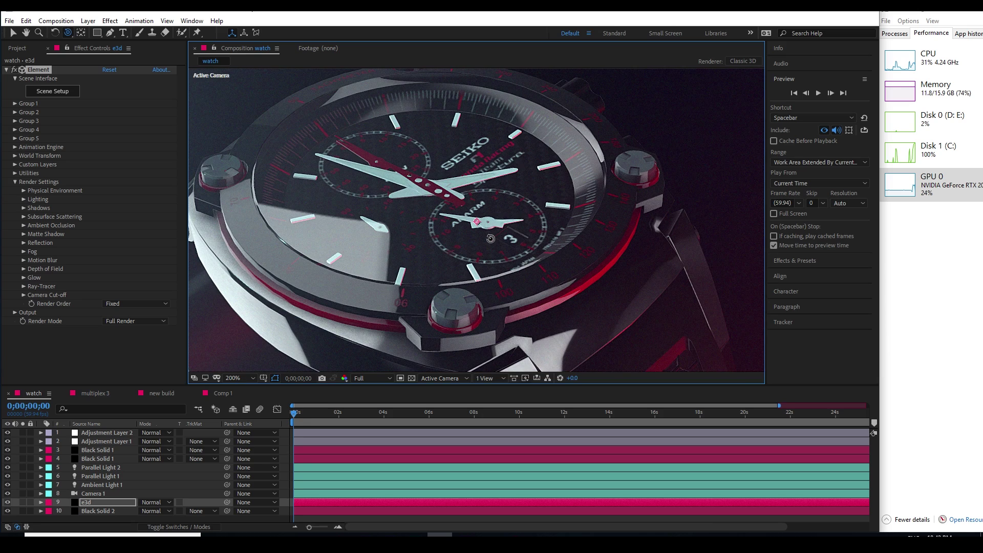
pyautogui.moveTo(490, 235); pyautogui.dragTo(489, 244)
pyautogui.press(',')
pyautogui.press(',')
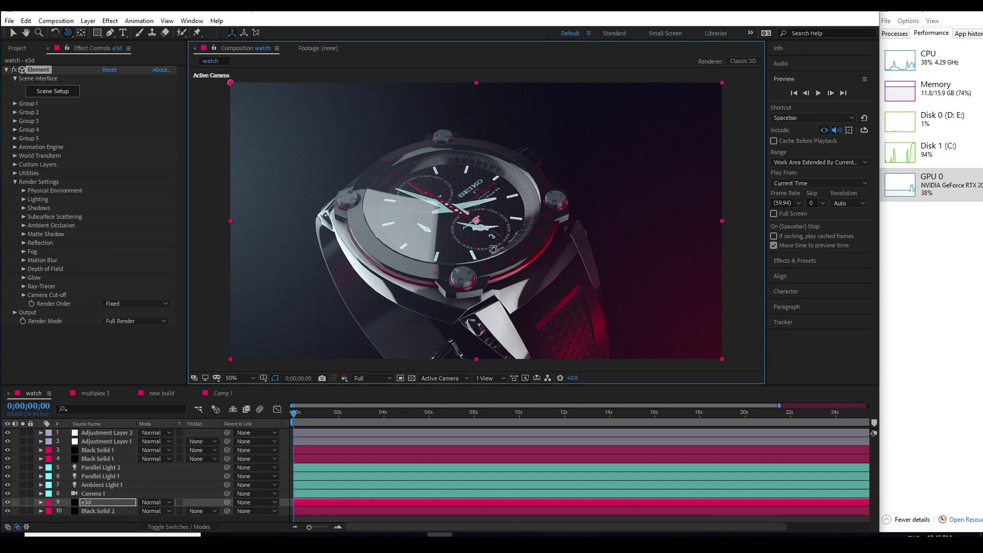
pyautogui.press('/')
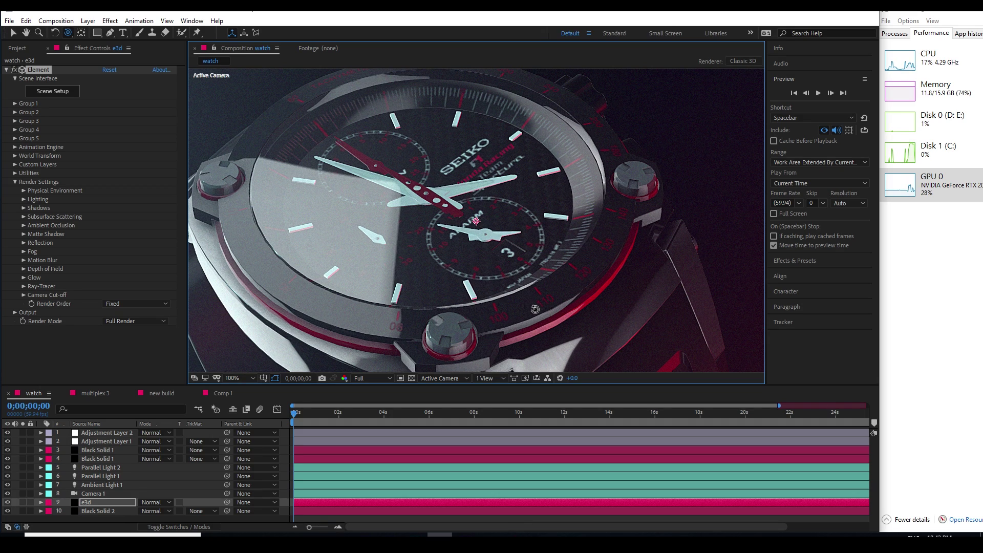
pyautogui.press(',')
pyautogui.press(',')
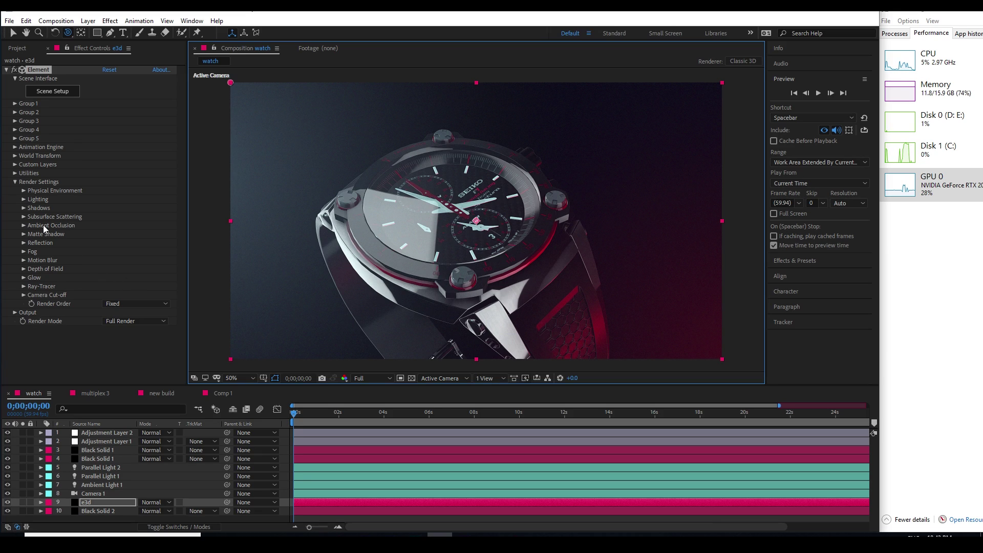
pyautogui.click(498, 281)
pyautogui.moveTo(498, 281); pyautogui.dragTo(500, 280)
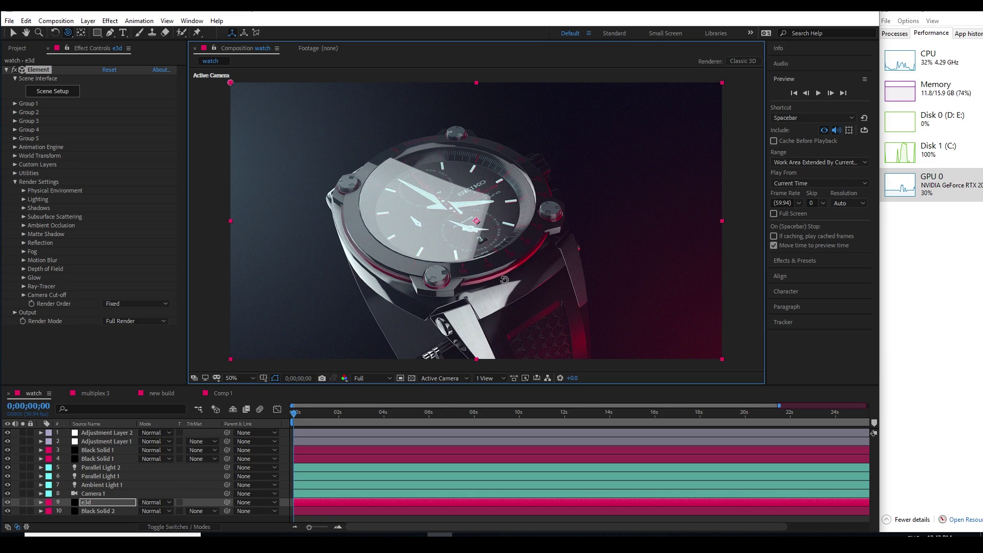
pyautogui.moveTo(504, 280); pyautogui.dragTo(506, 278)
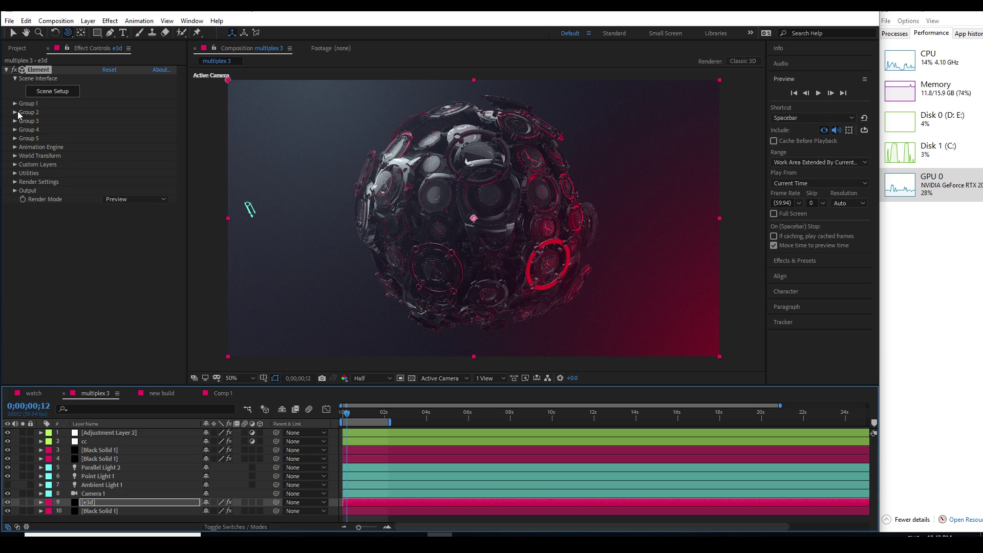
# Review Group 2's replicator settings, hide Adjustment Layer 2, and orbit the camera to turn the sphere.
pyautogui.click(16, 112)
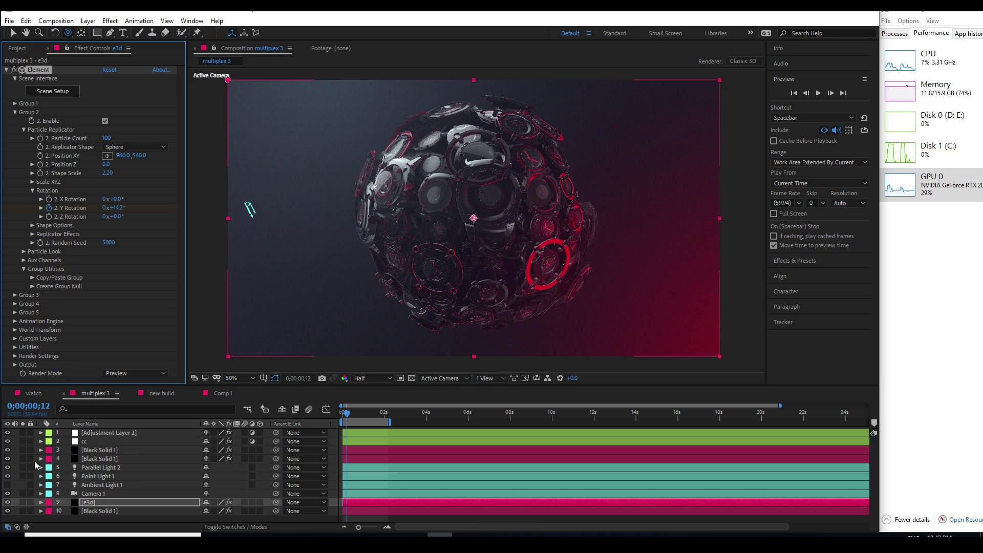
pyautogui.click(8, 434)
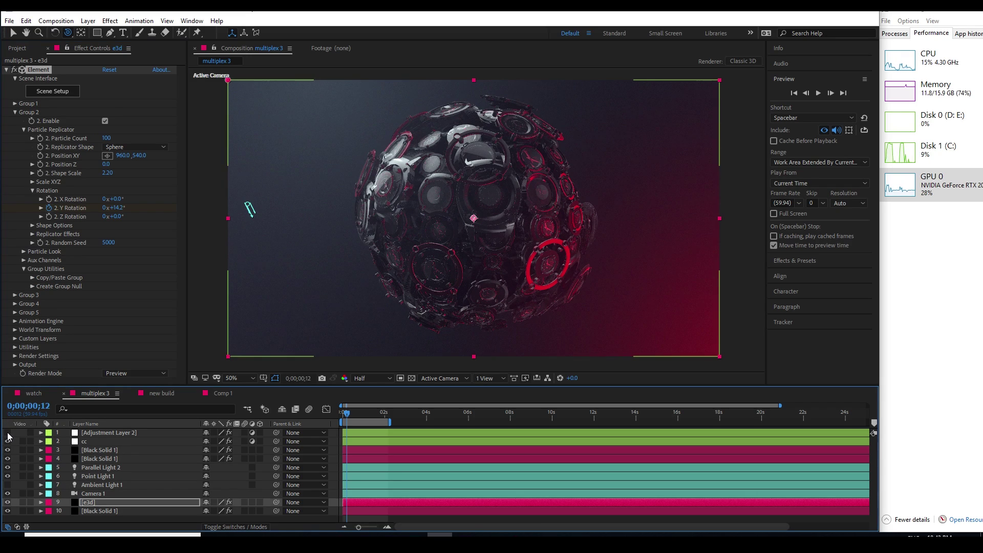
pyautogui.click(7, 433)
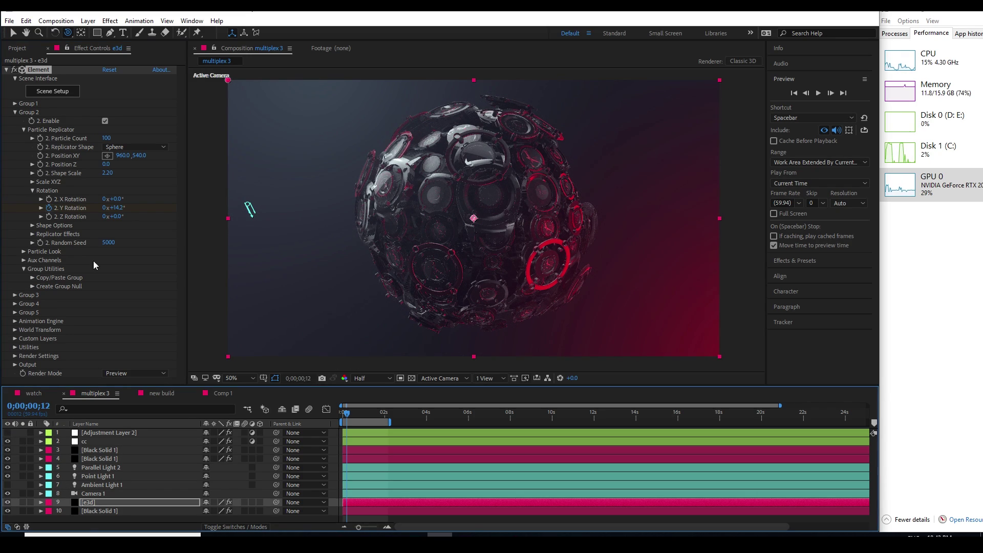
pyautogui.click(14, 113)
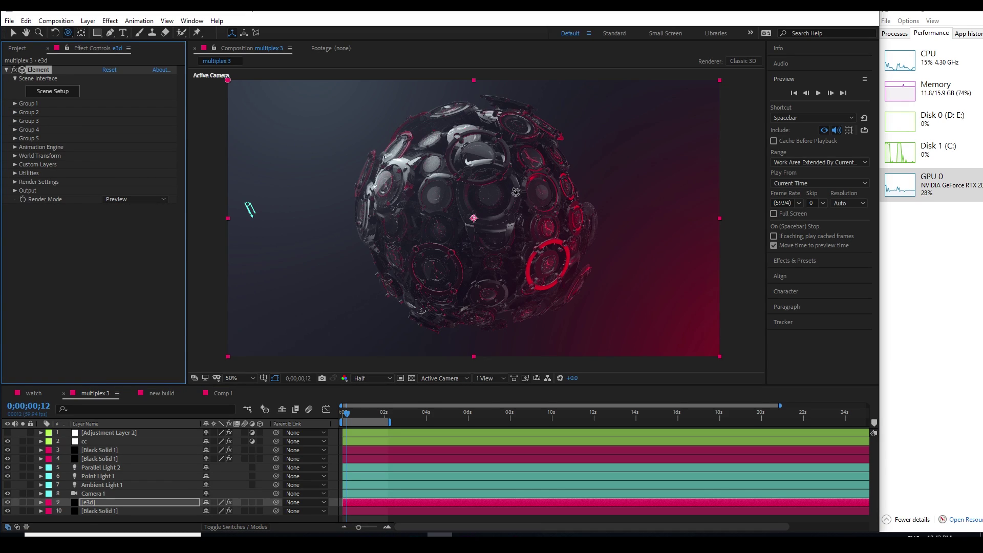
pyautogui.moveTo(445, 297); pyautogui.dragTo(510, 200)
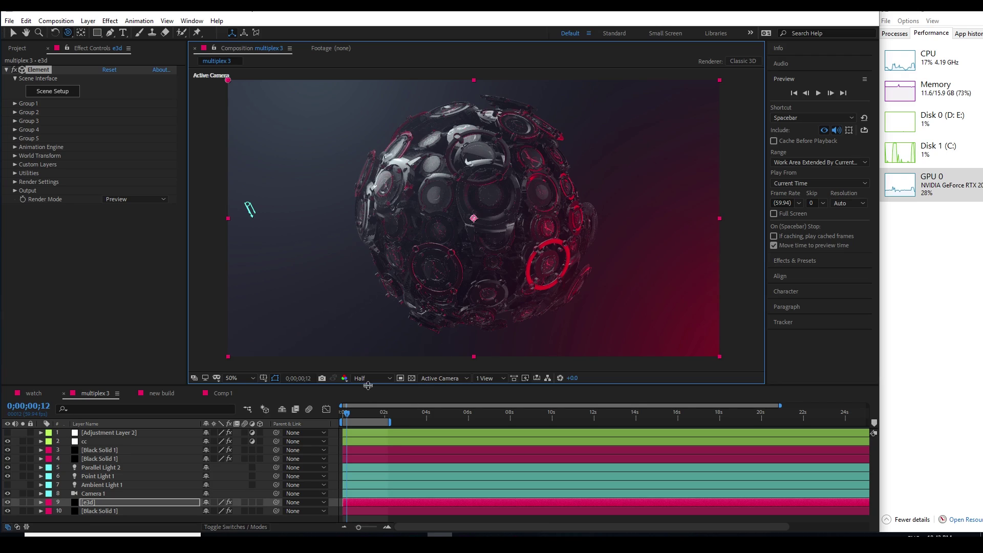
# Set the viewer resolution from Half to Full and orbit the camera around the sphere.
pyautogui.click(371, 383)
pyautogui.click(366, 405)
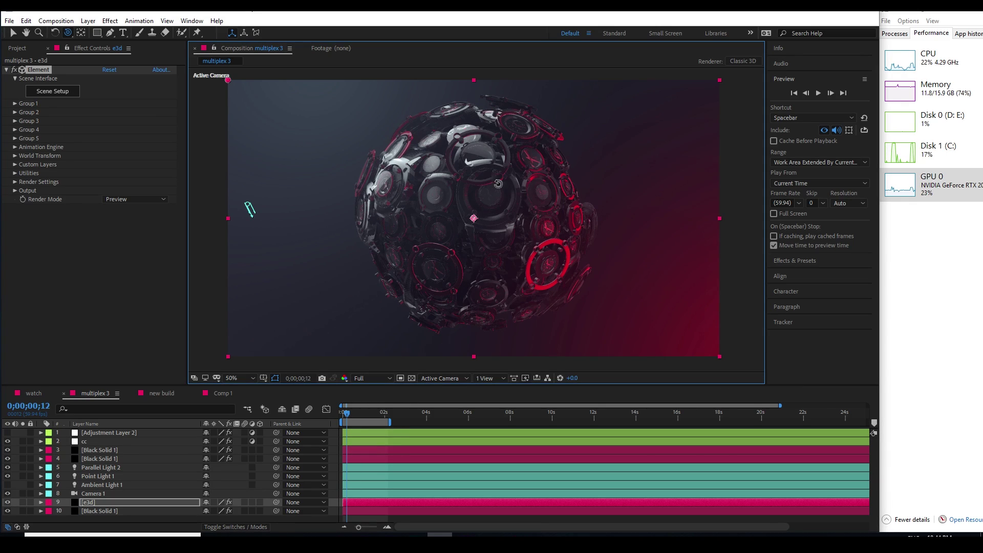
pyautogui.moveTo(498, 184); pyautogui.dragTo(548, 187)
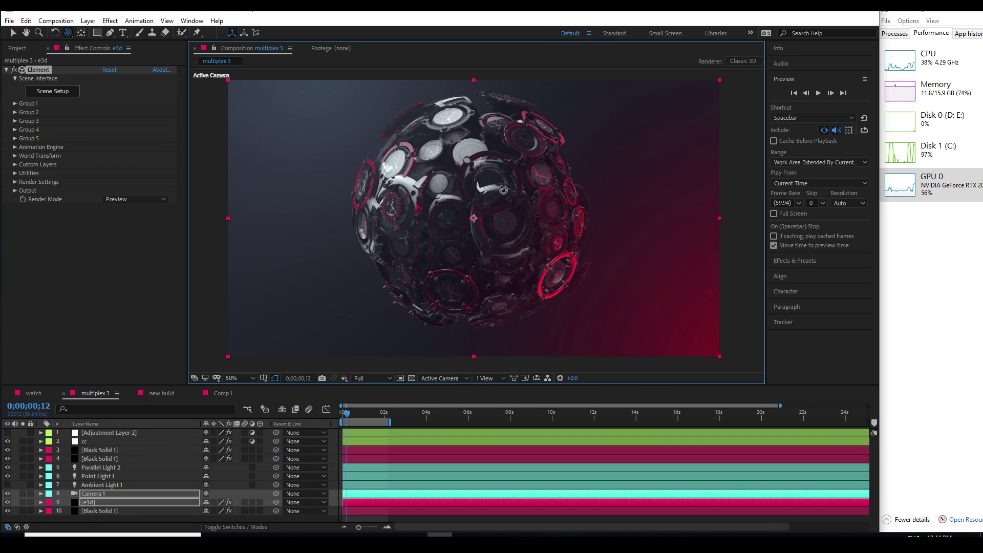
# Undo and redo the camera orbit, then check the render mode stays on Preview.
pyautogui.hotkey('ctrl', 'z')
pyautogui.hotkey('ctrl', 'shift', 'z')
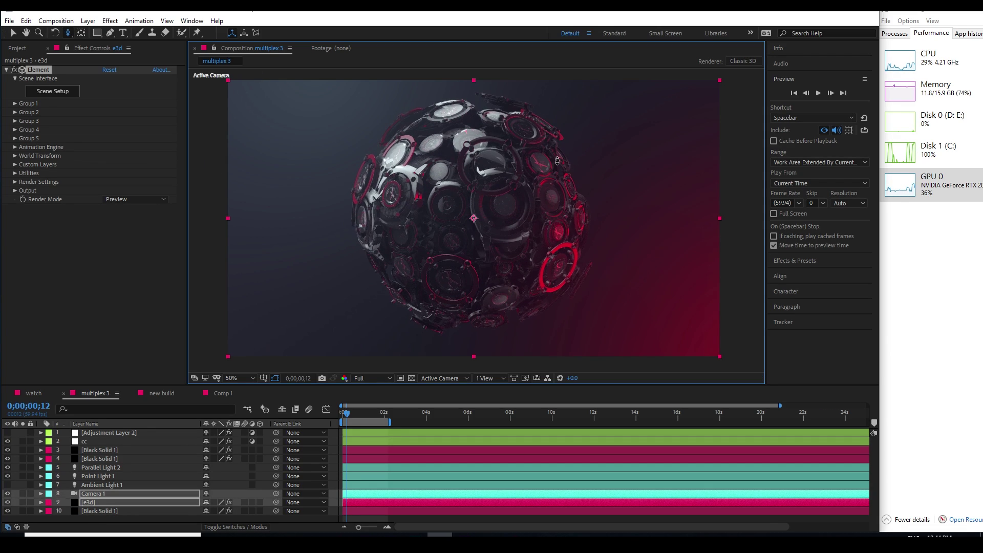
pyautogui.hotkey('ctrl', 'z')
pyautogui.hotkey('ctrl', 'shift', 'z')
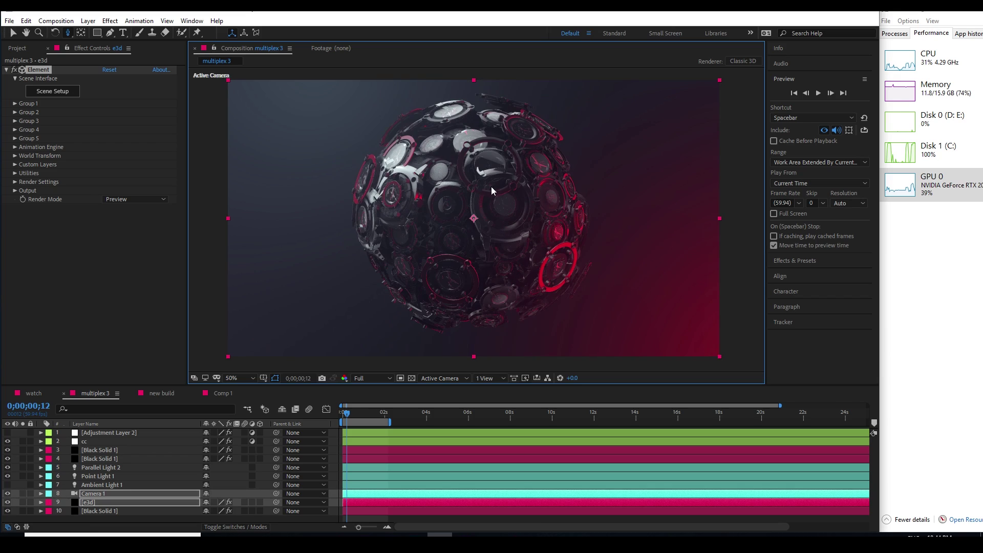
pyautogui.click(149, 199)
pyautogui.click(43, 226)
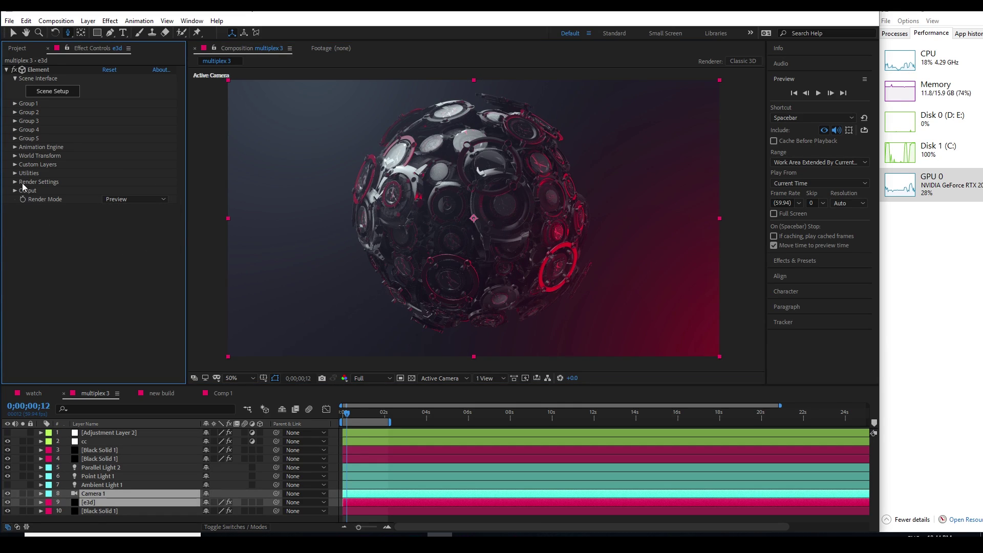
# Compare the sphere's shading with ambient occlusion off and on, leaving it enabled.
pyautogui.click(63, 96)
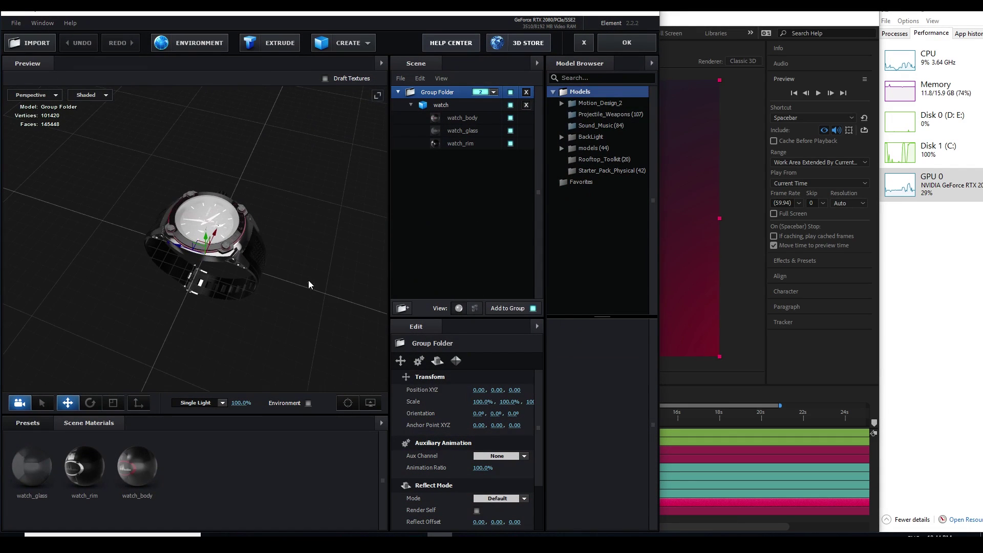
pyautogui.click(609, 50)
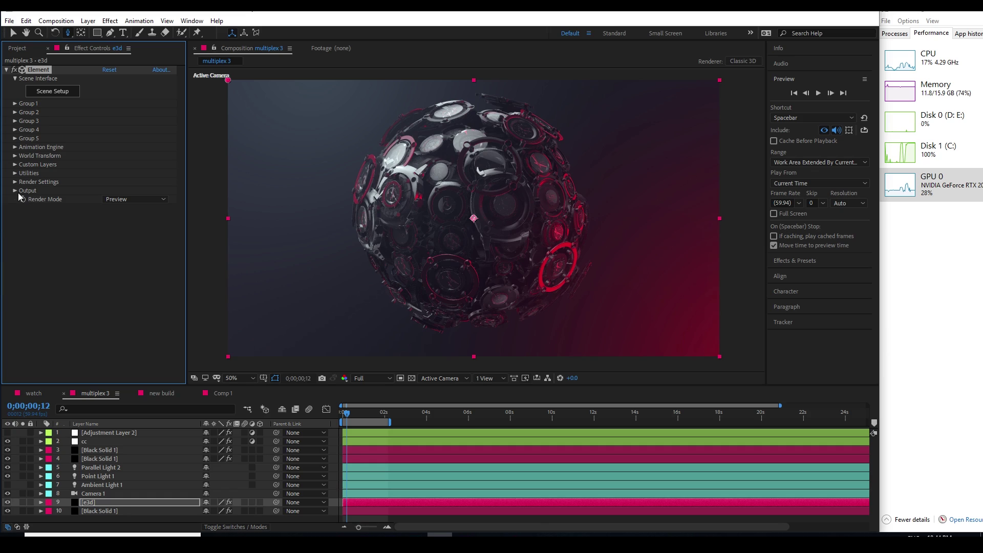
pyautogui.click(14, 182)
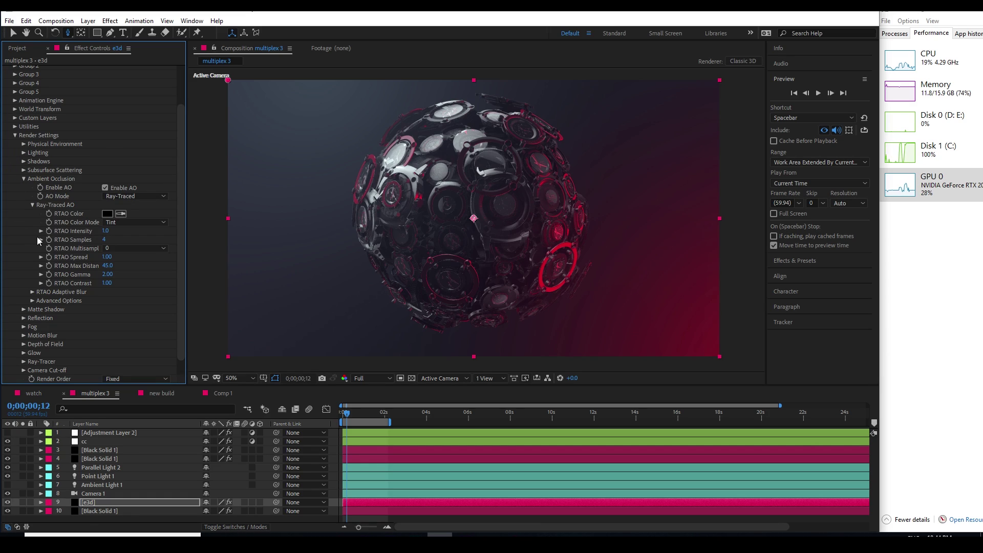
pyautogui.click(105, 188)
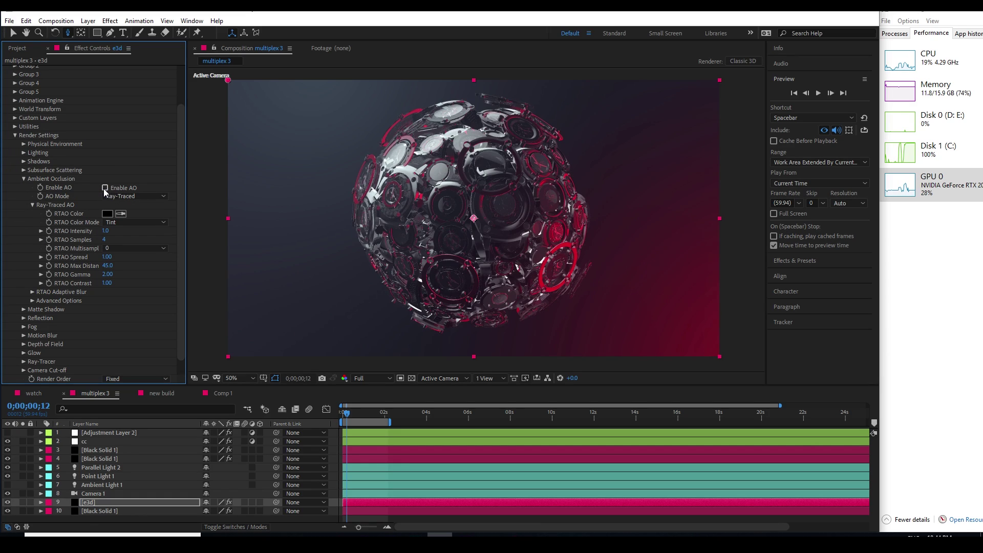
pyautogui.click(105, 189)
pyautogui.click(106, 190)
pyautogui.click(106, 189)
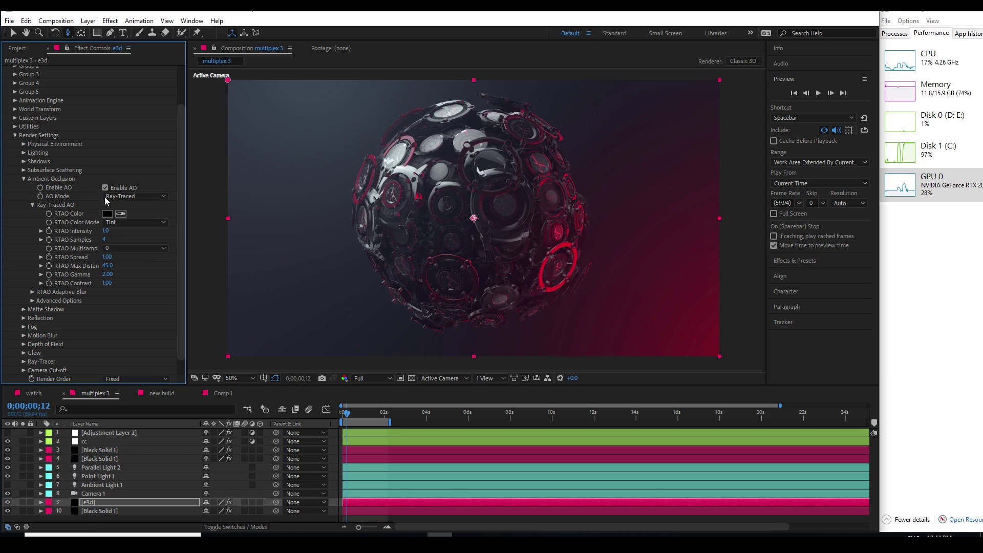
pyautogui.click(24, 179)
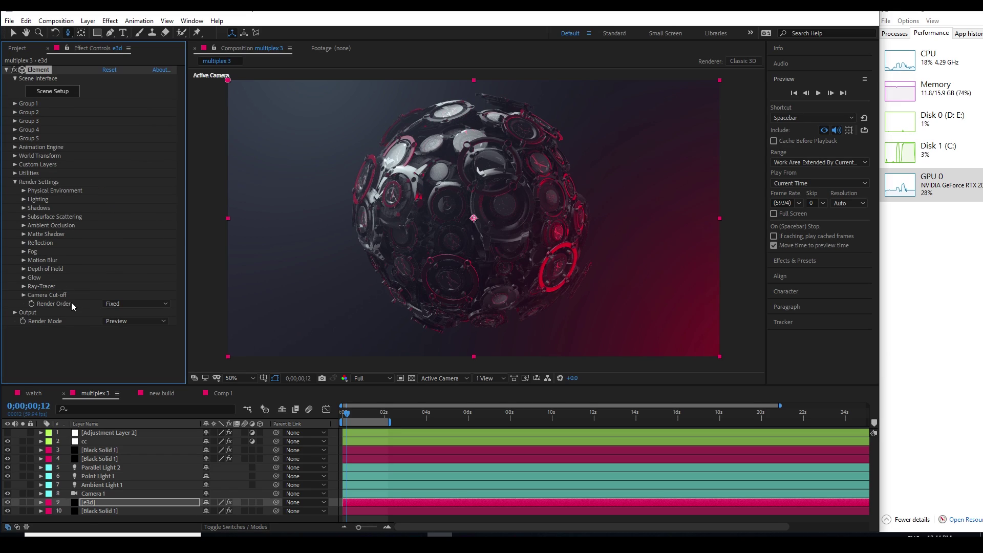
pyautogui.click(15, 182)
# Set the render mode to Full Render, orbit the camera slightly, and return the playhead to frame 0.
pyautogui.click(139, 200)
pyautogui.click(120, 208)
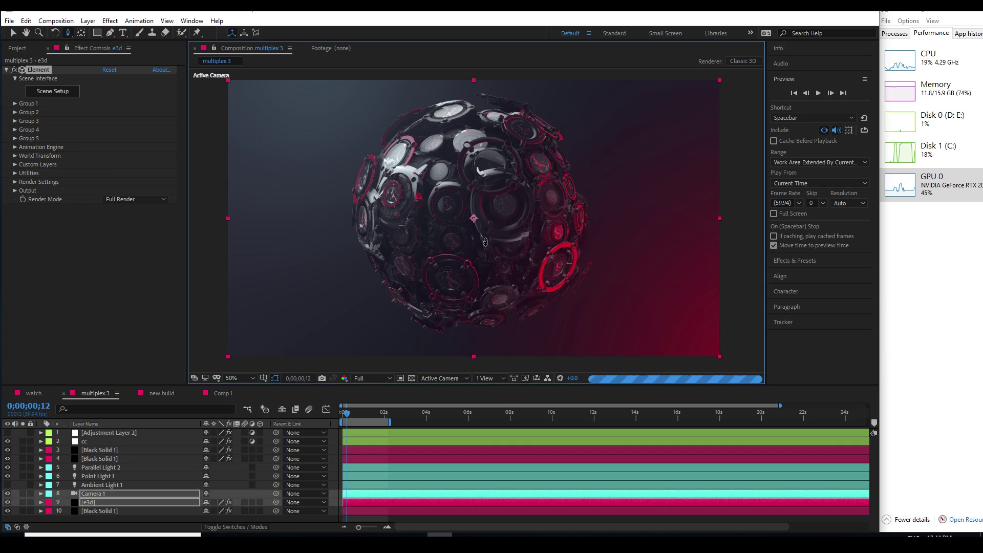
pyautogui.moveTo(476, 246); pyautogui.dragTo(407, 336)
pyautogui.moveTo(349, 415); pyautogui.dragTo(342, 416)
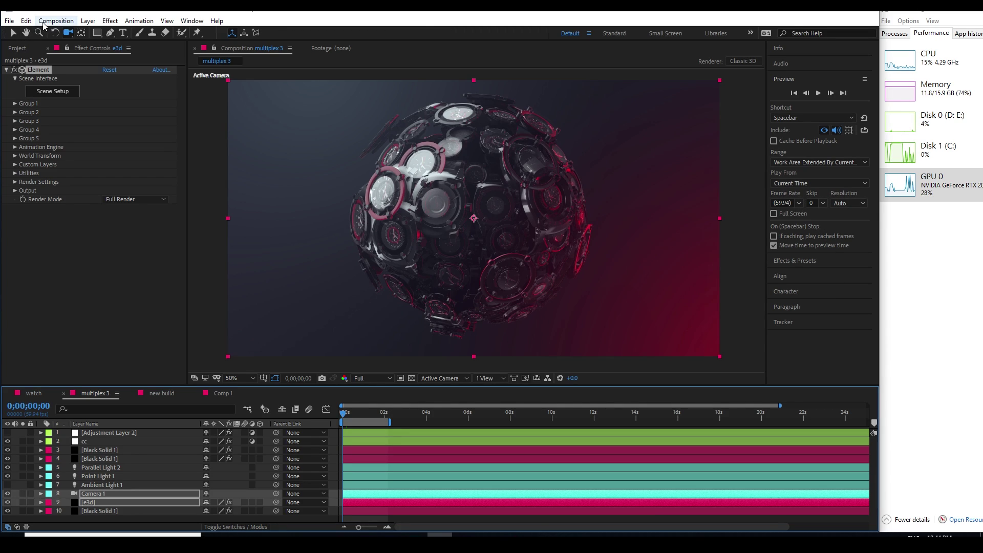
# In Composition Settings, set the multiplex 3 frame rate to 23.976 fps and confirm with OK.
pyautogui.click(56, 21)
pyautogui.click(61, 42)
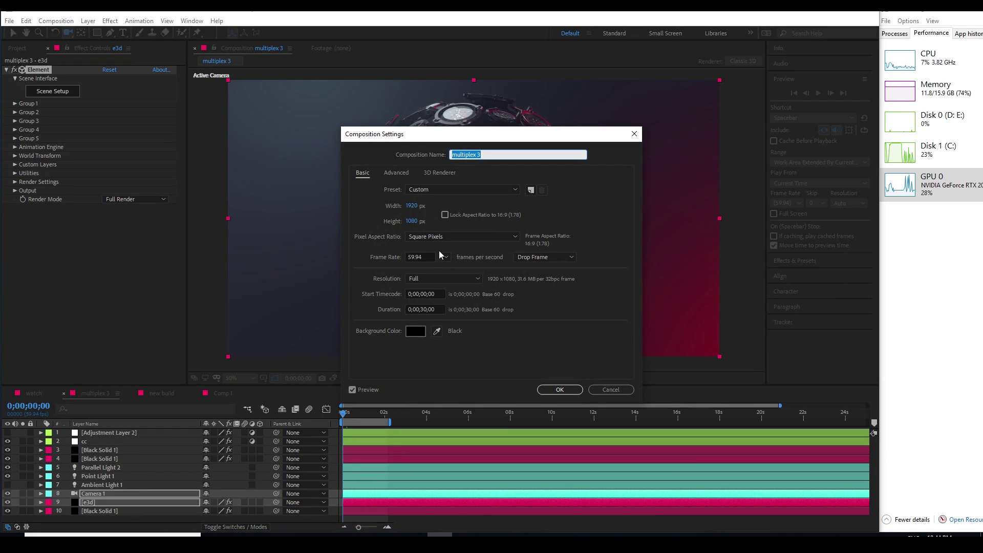
pyautogui.click(445, 257)
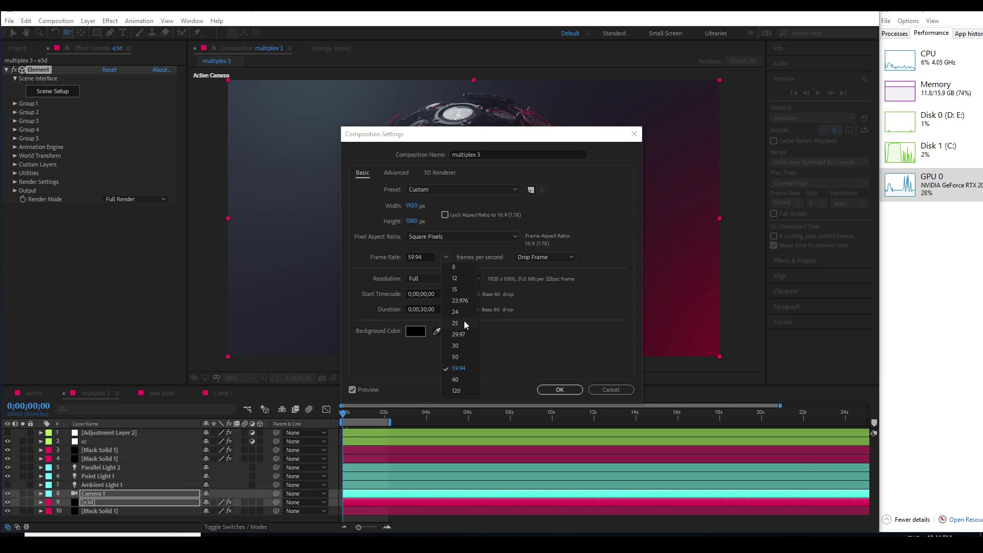
pyautogui.click(464, 301)
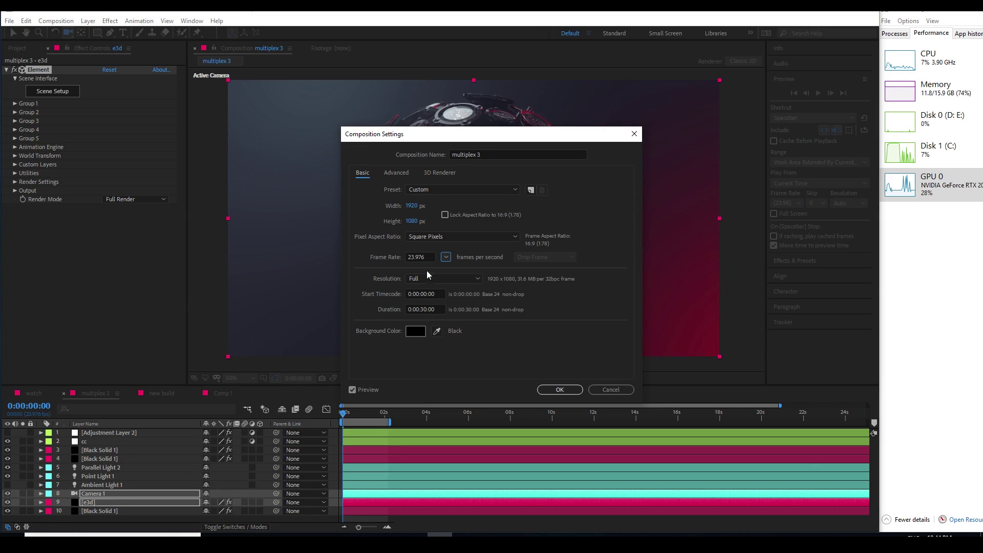
pyautogui.click(549, 391)
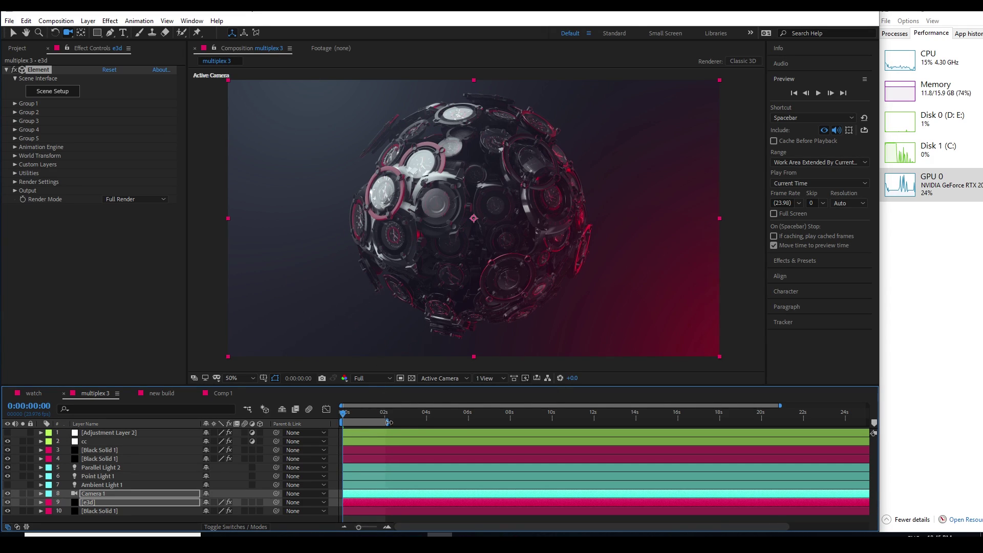
# Play the multiplex 3 sphere preview at 23.976 fps, stop it, then play it again.
pyautogui.click(817, 94)
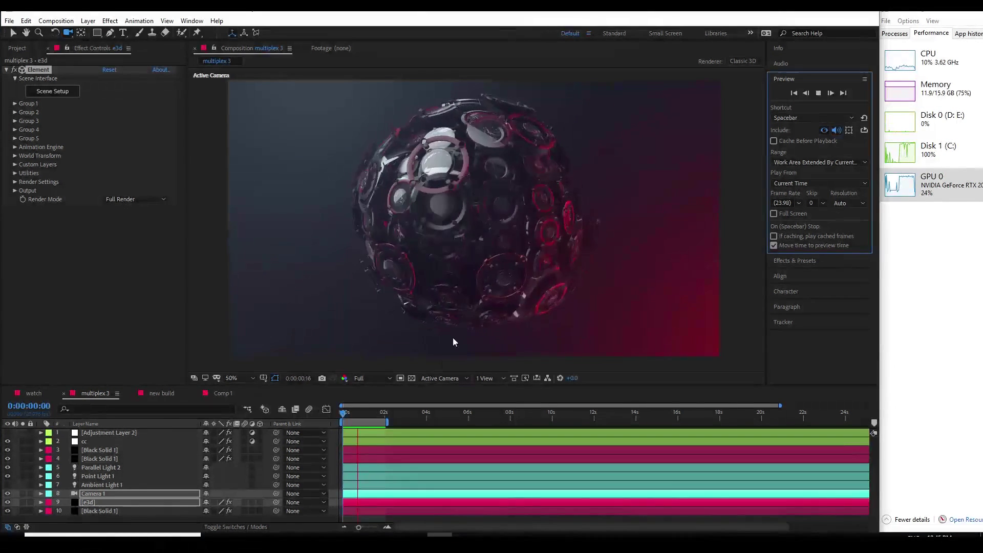
pyautogui.click(369, 413)
pyautogui.press('space')
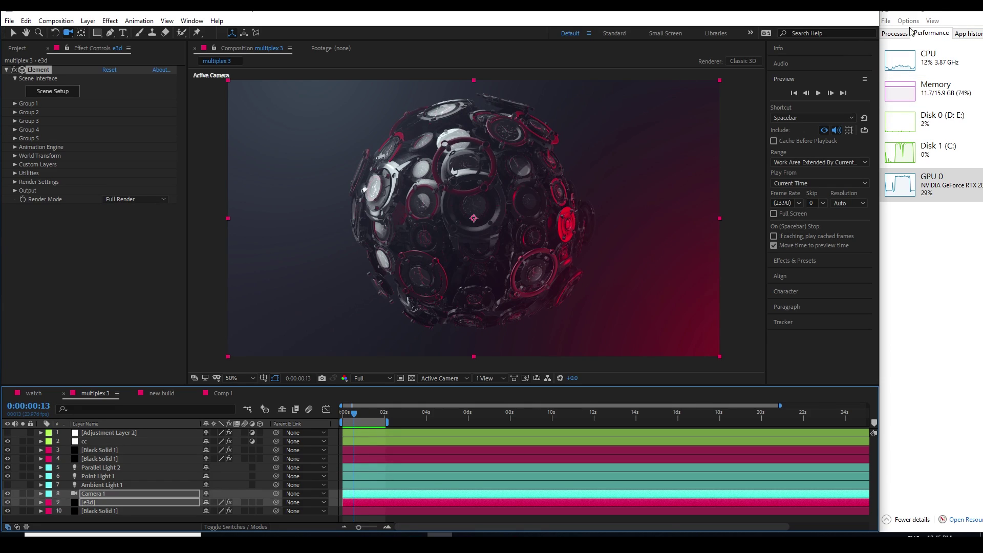
# Close Task Manager, maximize After Effects, and fit the comp to the viewer.
pyautogui.doubleClick(917, 14)
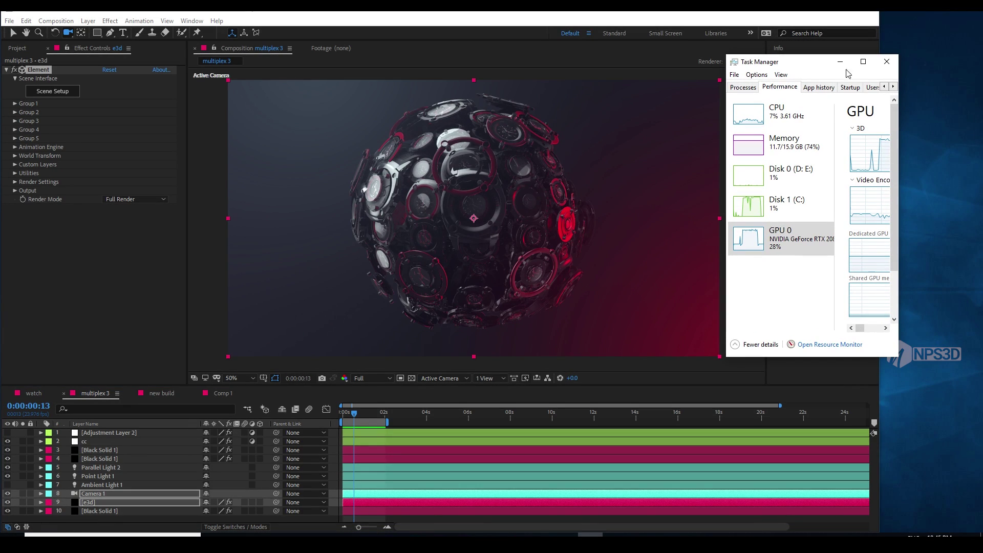
pyautogui.click(886, 62)
pyautogui.doubleClick(840, 14)
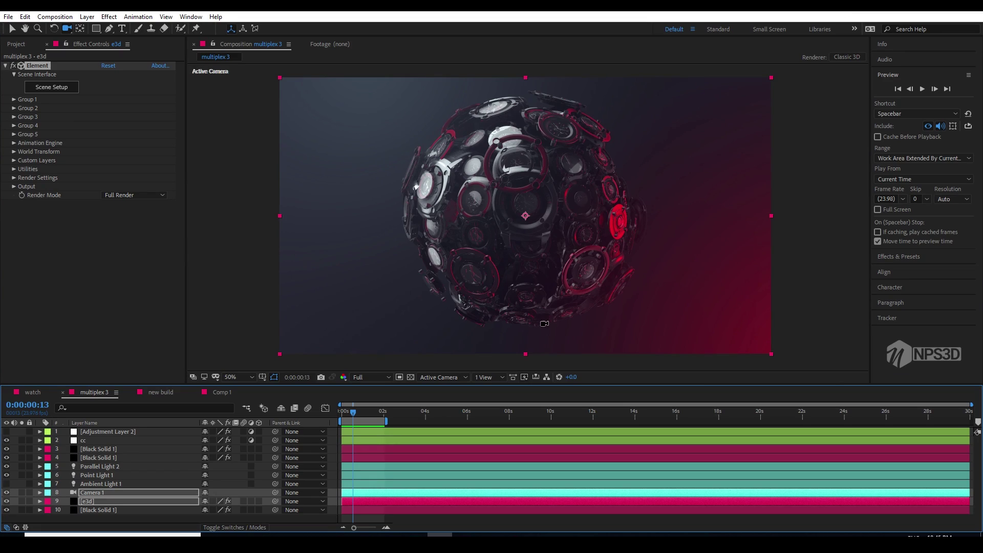
pyautogui.click(233, 379)
pyautogui.click(243, 198)
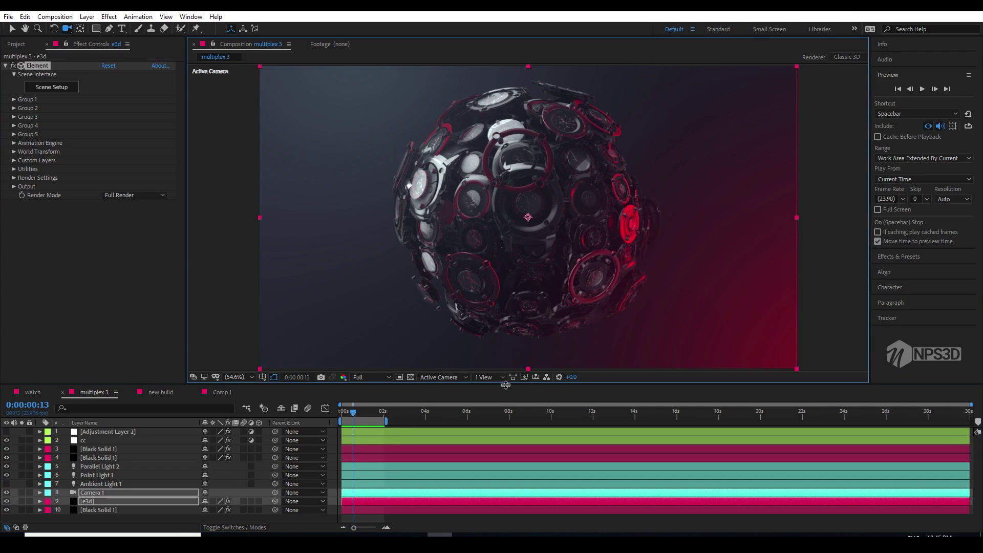
# Inspect Adjustment Layer 2 at a later frame, then switch to the new build composition.
pyautogui.hotkey('ctrl', 'shift', 'a')
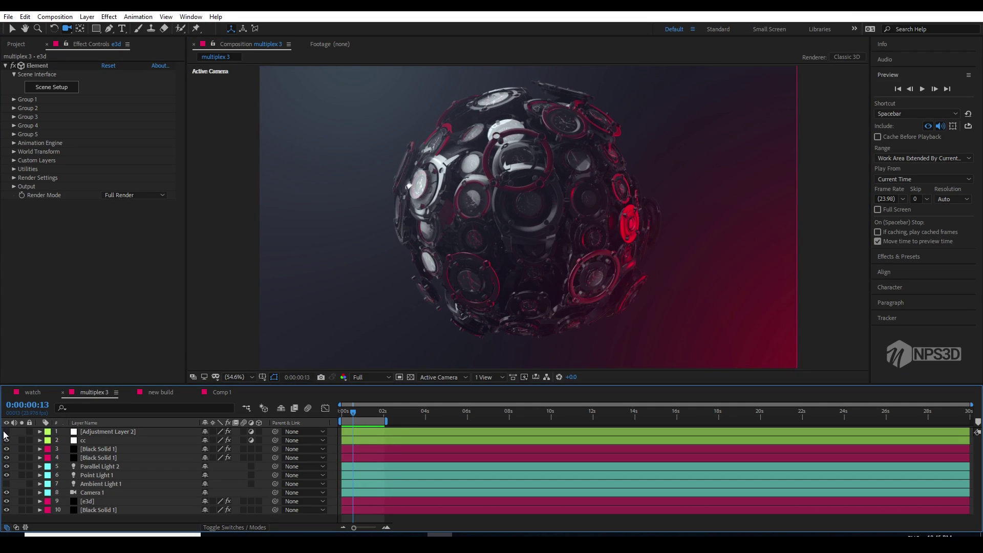
pyautogui.click(109, 431)
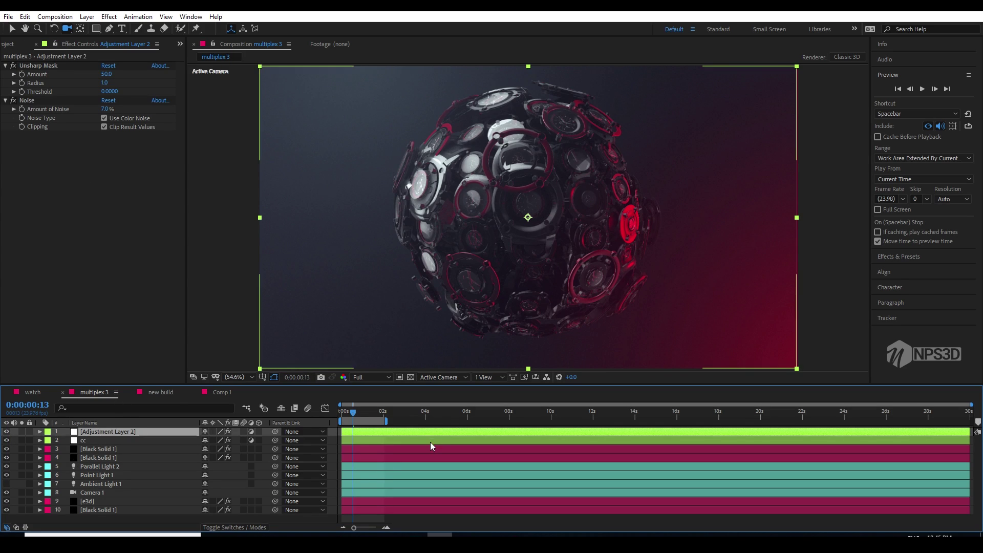
pyautogui.click(367, 413)
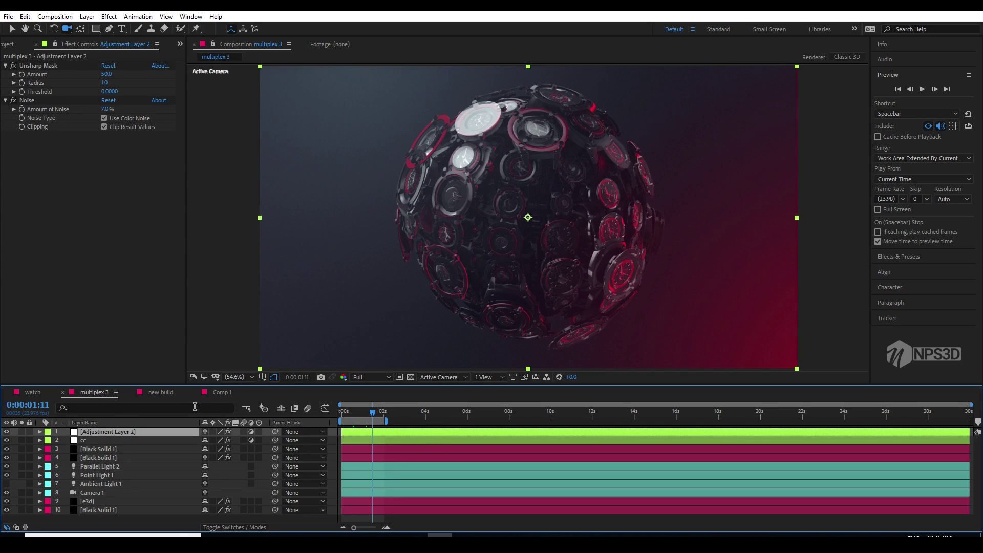
pyautogui.click(161, 392)
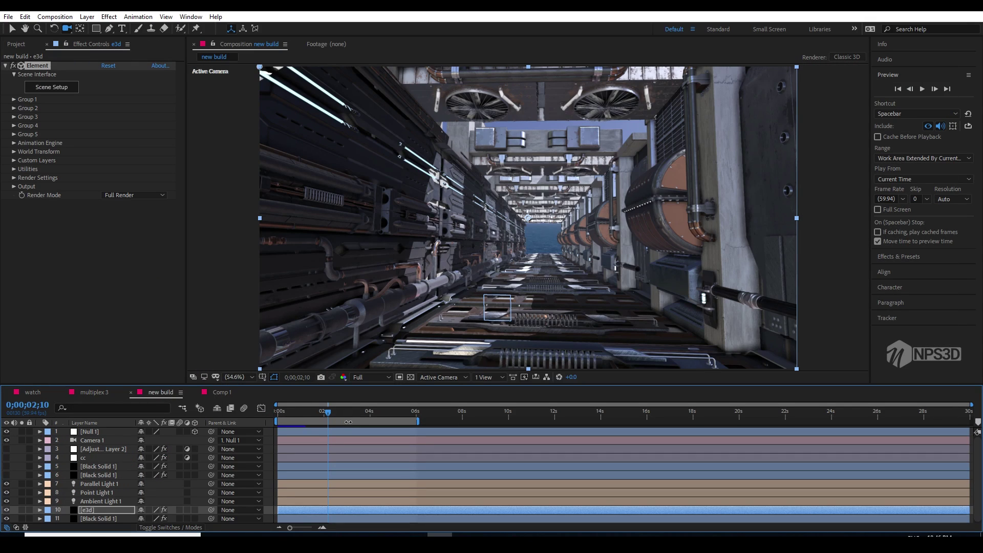
# Scrub to the start and preview the corridor fly-through, stopping near the end.
pyautogui.moveTo(337, 417); pyautogui.dragTo(272, 426)
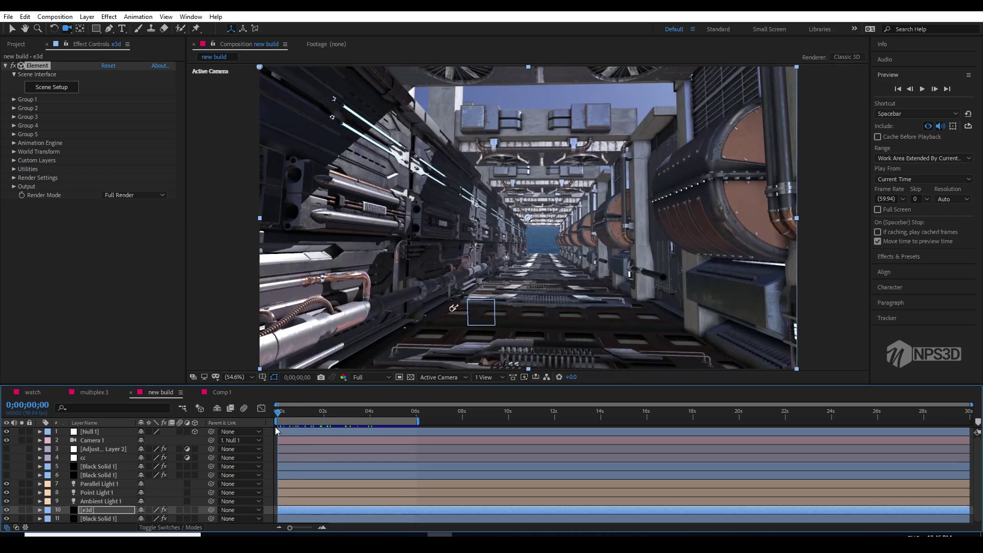
pyautogui.press('space')
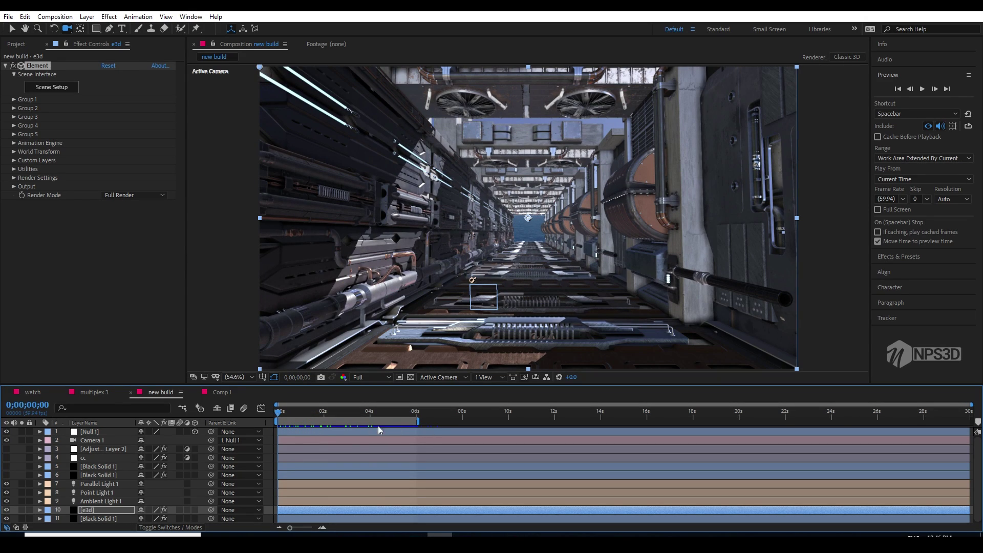
pyautogui.press('space')
pyautogui.press('space')
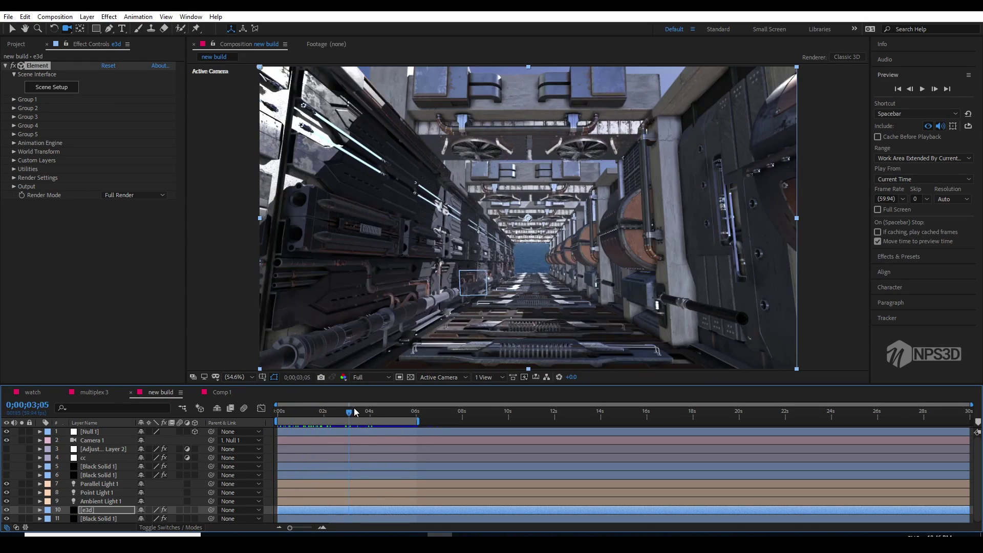
pyautogui.press('space')
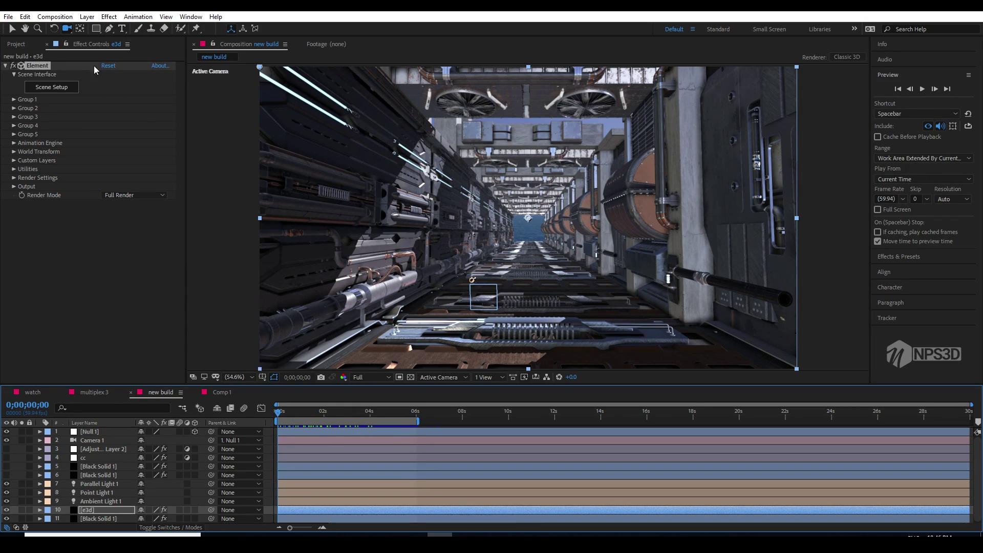
pyautogui.press('space')
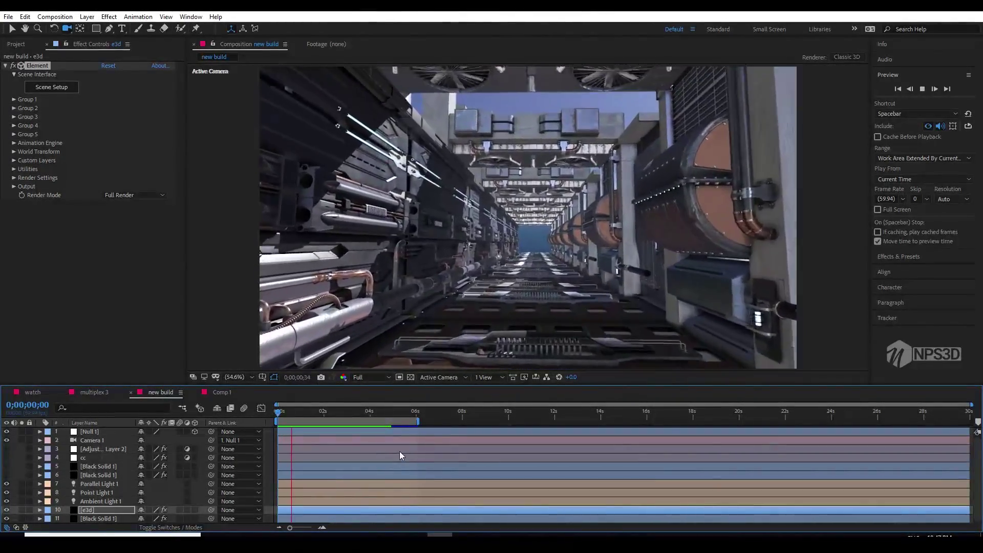
pyautogui.click(389, 416)
pyautogui.moveTo(388, 416); pyautogui.dragTo(257, 431)
pyautogui.press('space')
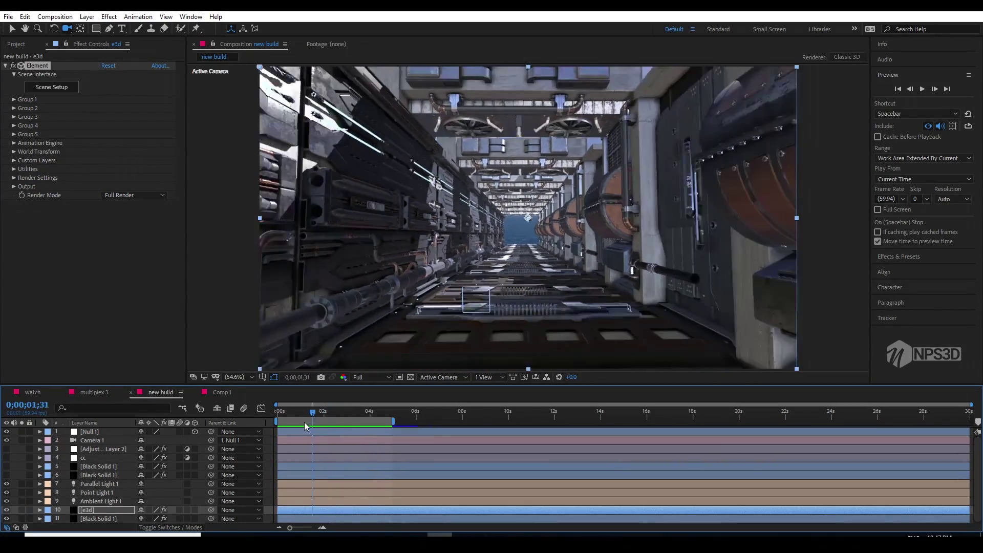
# Replay the corridor preview around the three-to-four second mark, then show the Project panel.
pyautogui.press('space')
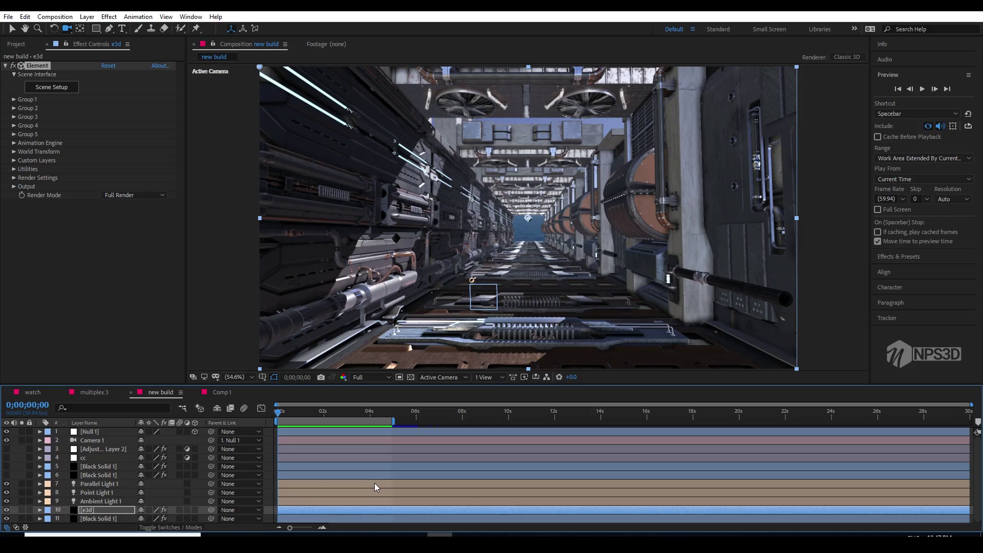
pyautogui.press('space')
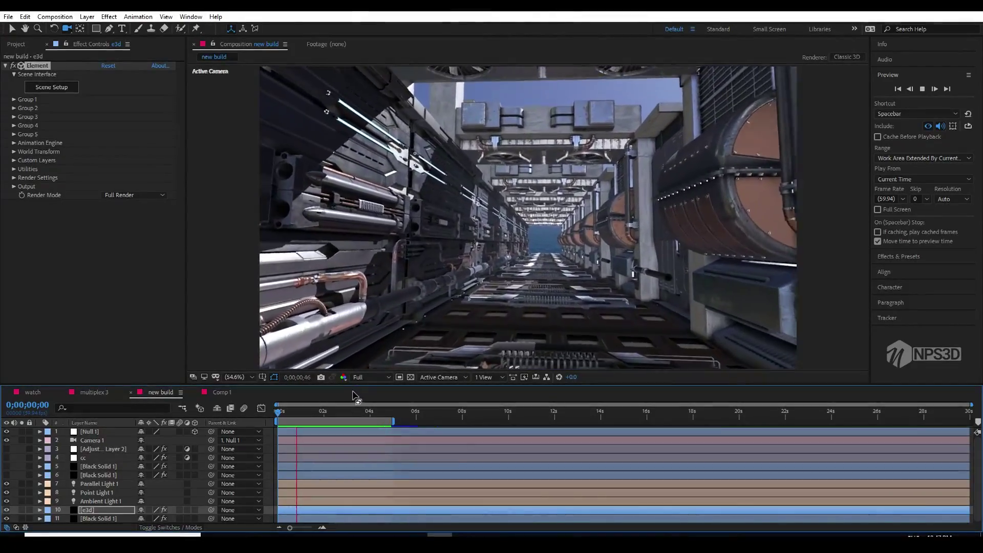
pyautogui.click(354, 416)
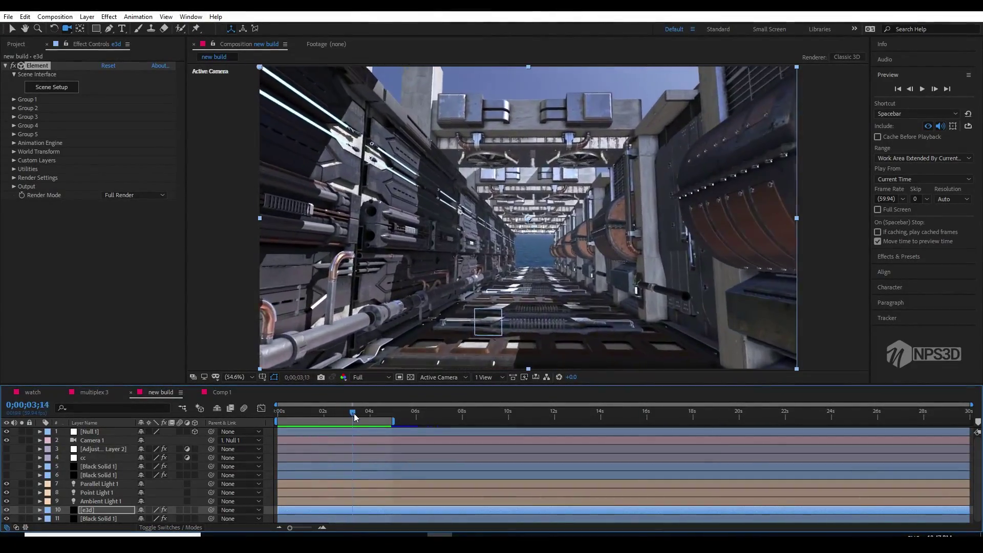
pyautogui.moveTo(354, 416); pyautogui.dragTo(267, 423)
pyautogui.press('space')
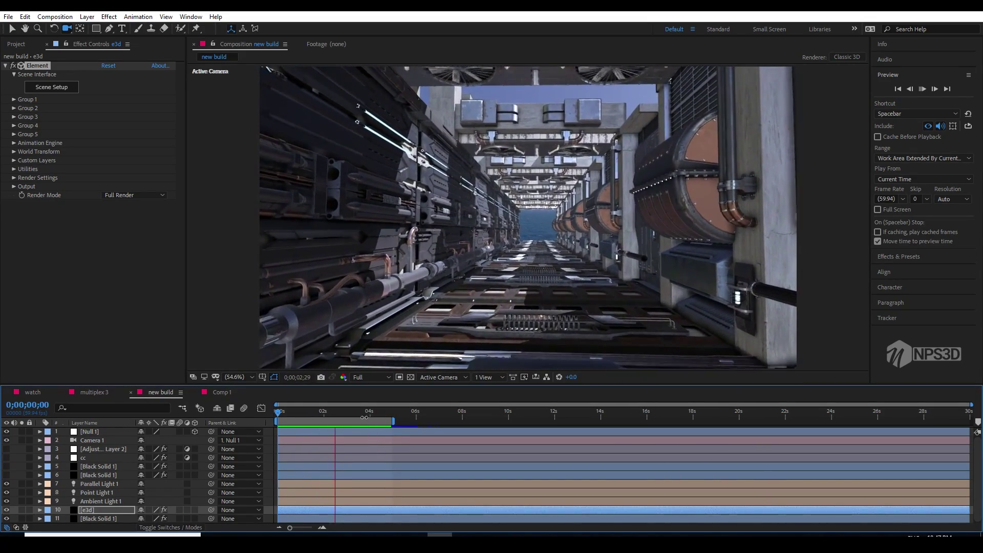
pyautogui.press('space')
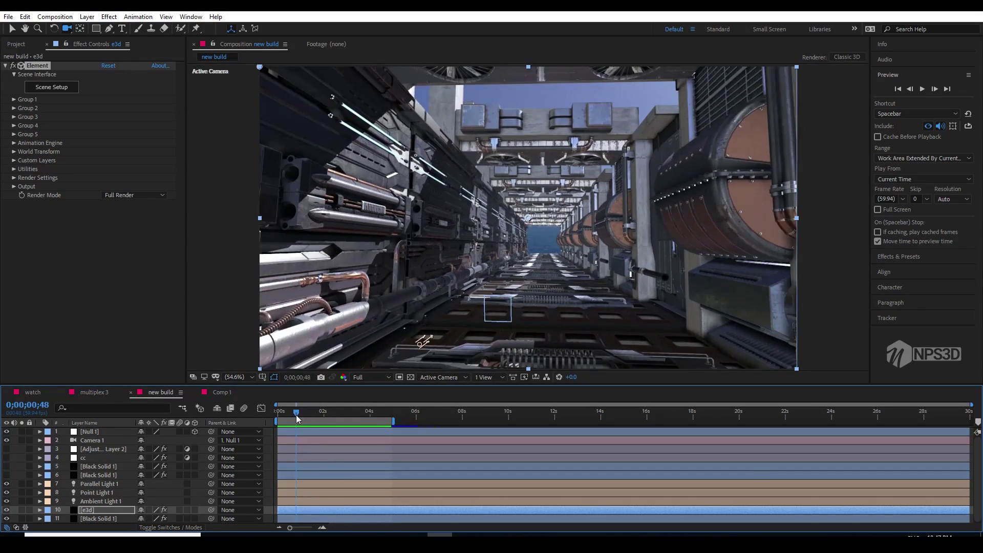
pyautogui.press('space')
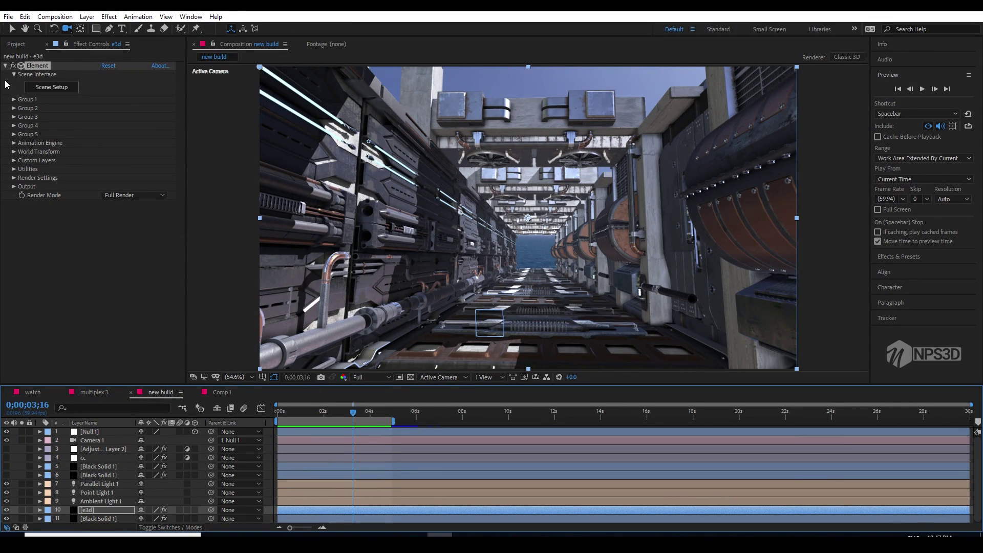
pyautogui.click(11, 44)
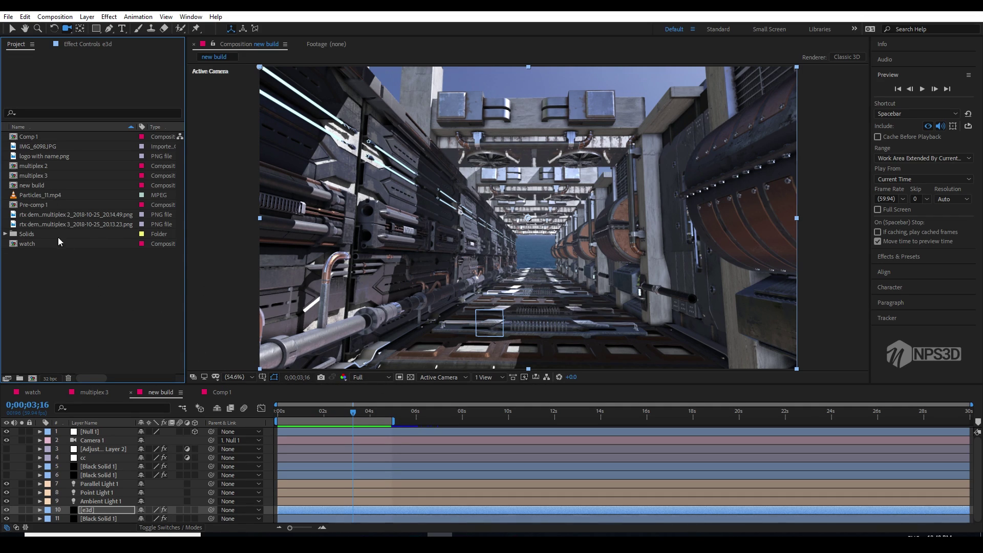
# Add the new build composition to the Render Queue with Ctrl+M and open its Best Settings.
pyautogui.click(33, 166)
pyautogui.click(41, 137)
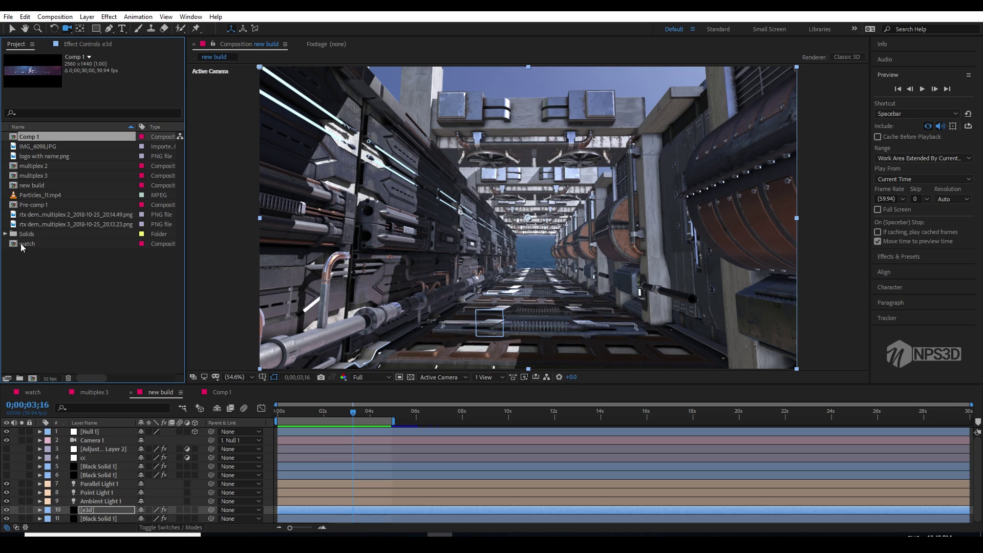
pyautogui.click(36, 184)
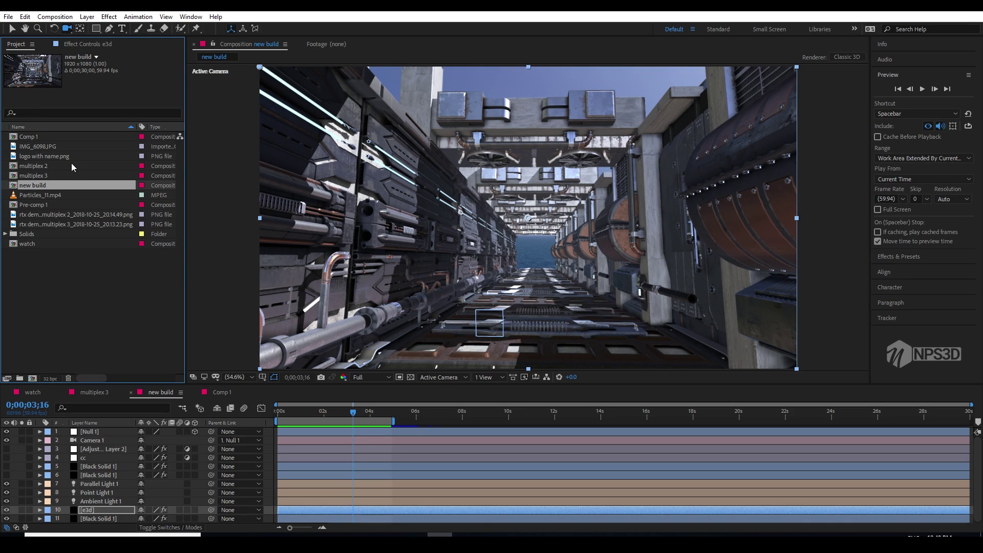
pyautogui.hotkey('ctrl', 'm')
pyautogui.click(74, 453)
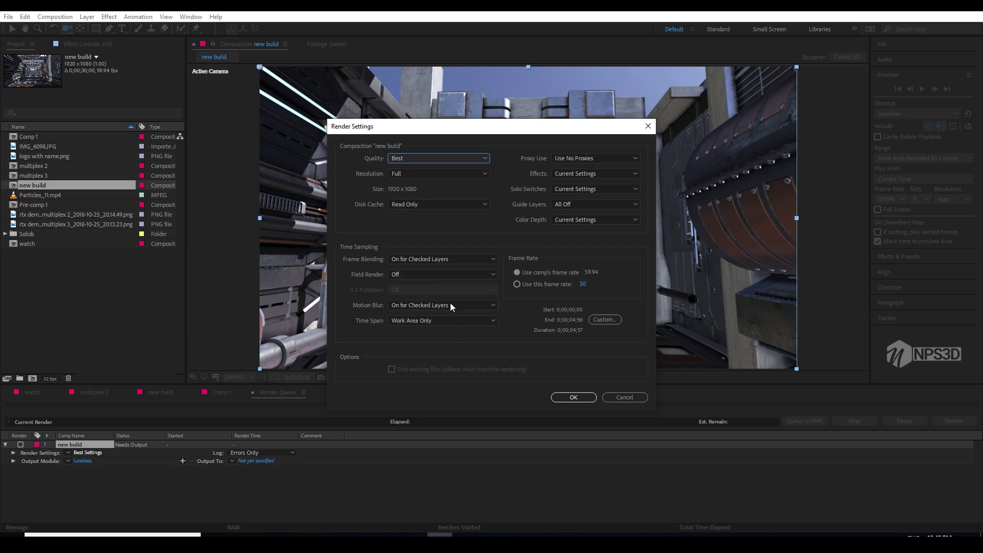
# Accept Best render settings and set the output module format to QuickTime.
pyautogui.click(569, 397)
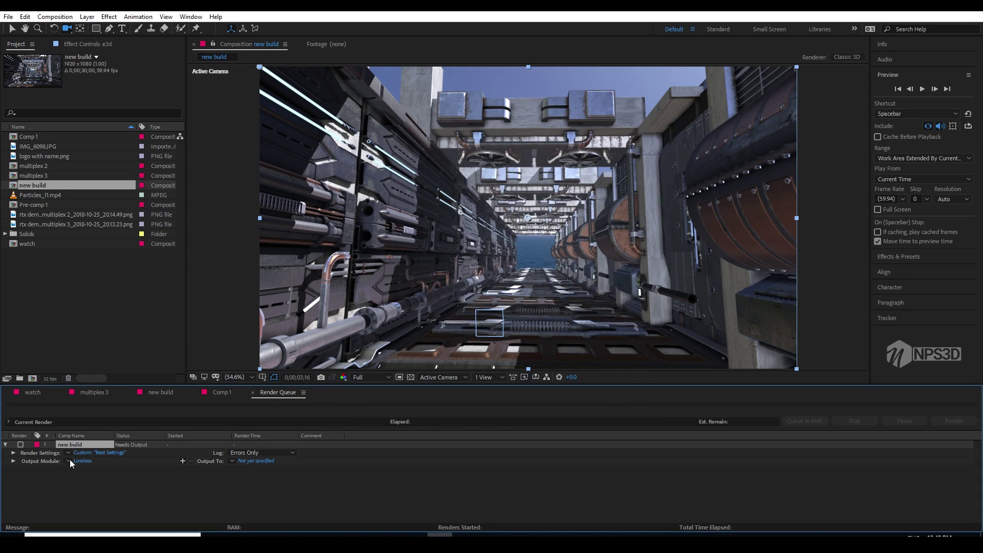
pyautogui.click(83, 461)
pyautogui.click(443, 146)
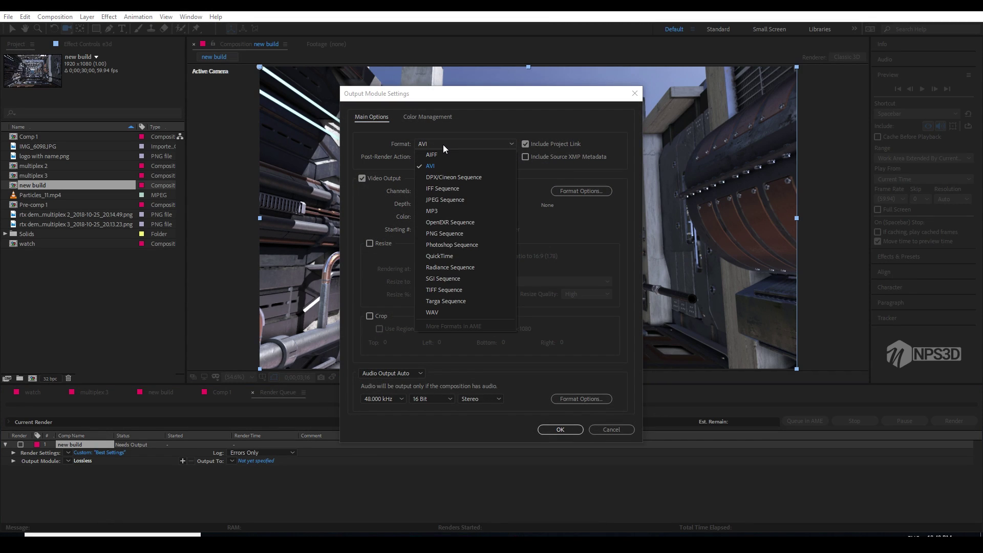
pyautogui.click(470, 256)
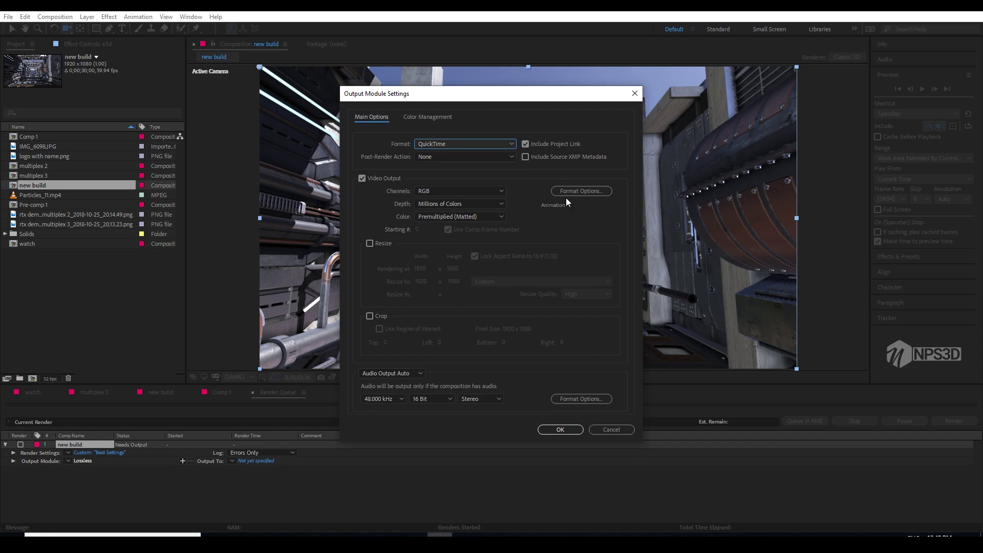
# Set the QuickTime video codec to DVCPRO HD 1080i60 and open the output destination dialog.
pyautogui.click(582, 190)
pyautogui.click(307, 118)
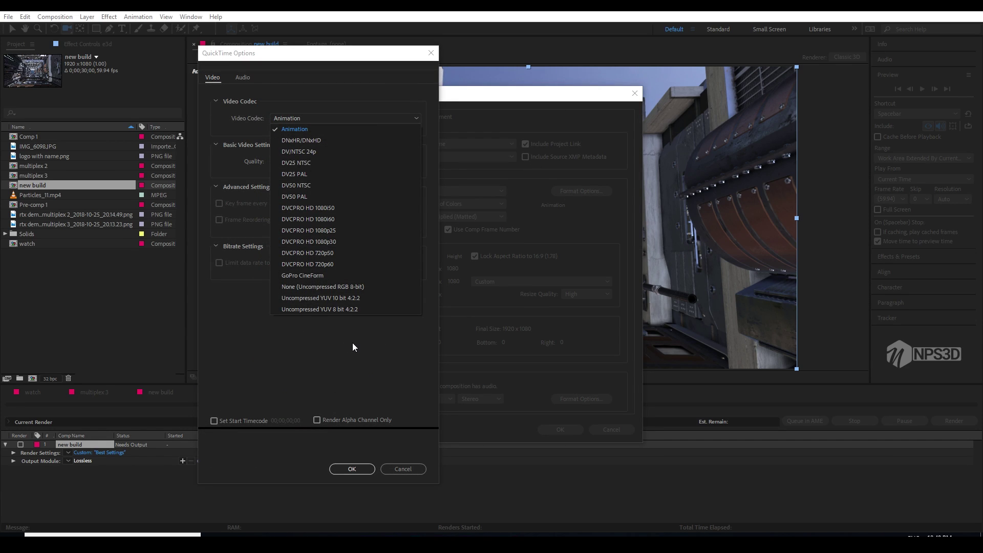
pyautogui.click(349, 220)
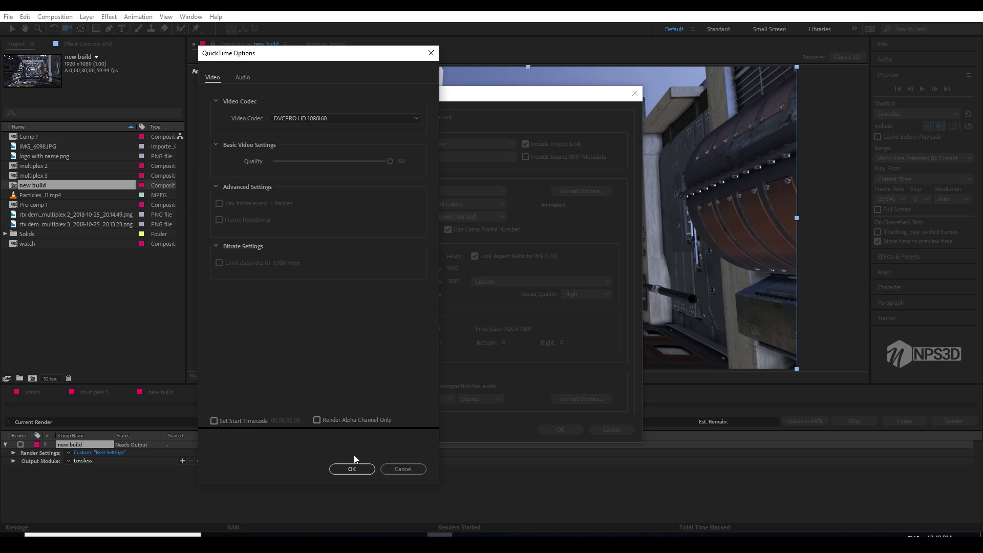
pyautogui.click(351, 468)
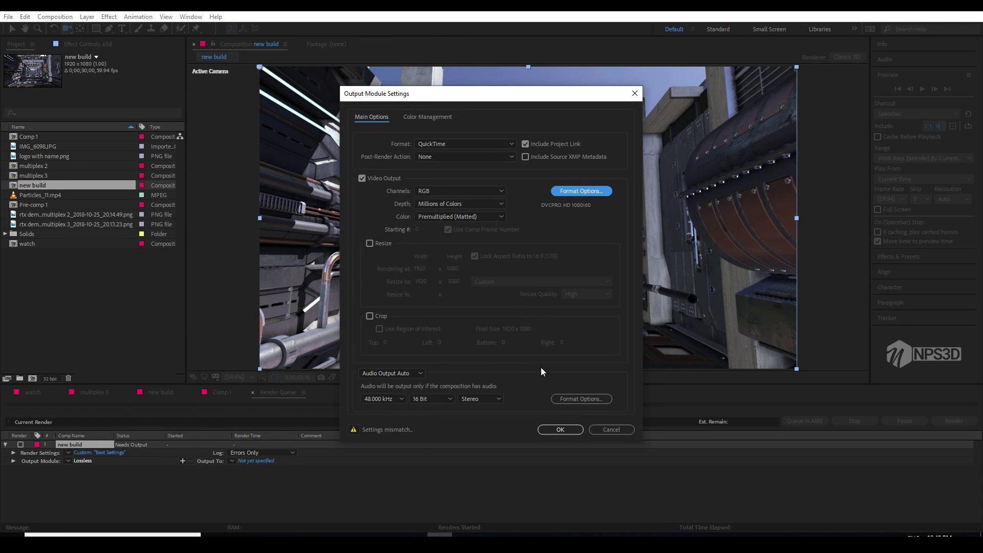
pyautogui.click(555, 431)
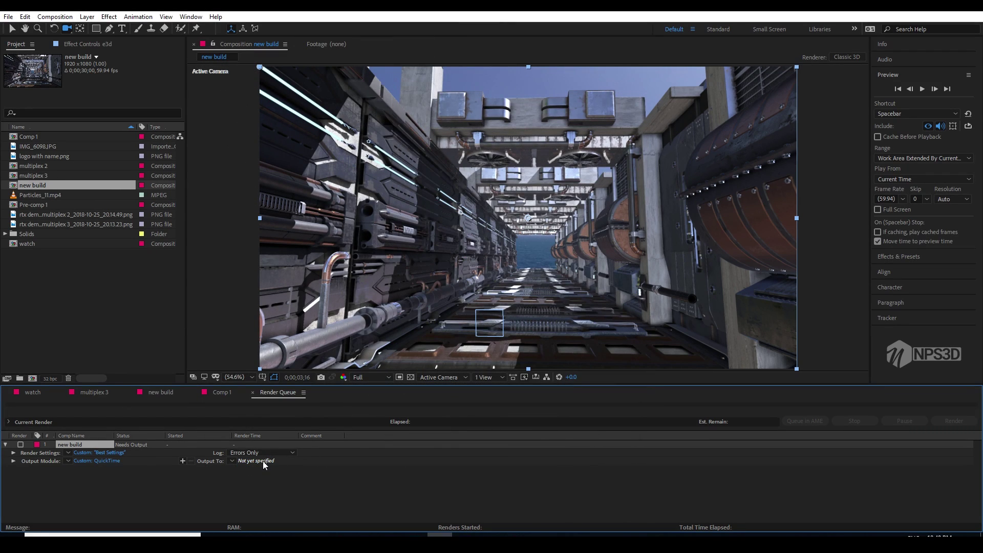
pyautogui.click(301, 459)
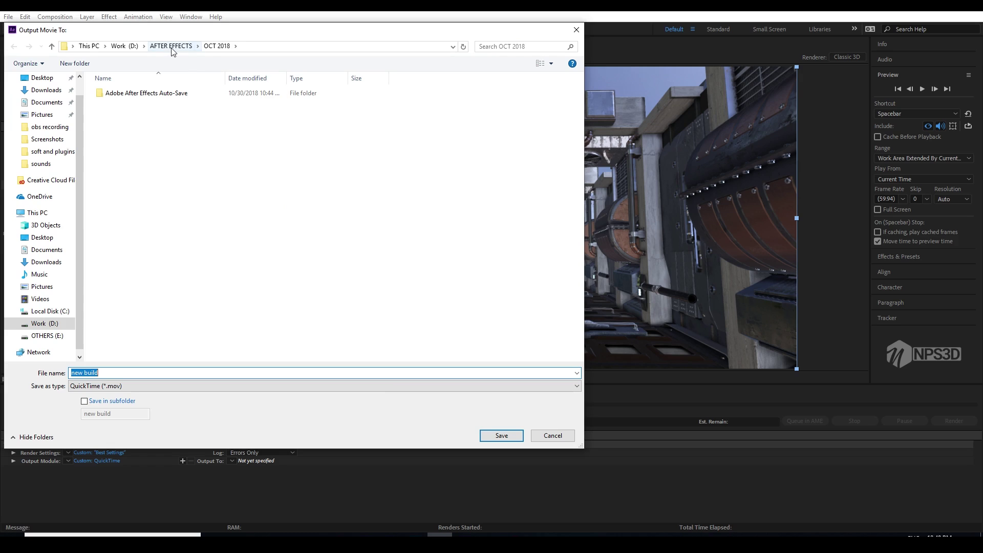
# Save the output as new build.mov and start rendering the queued composition.
pyautogui.click(499, 434)
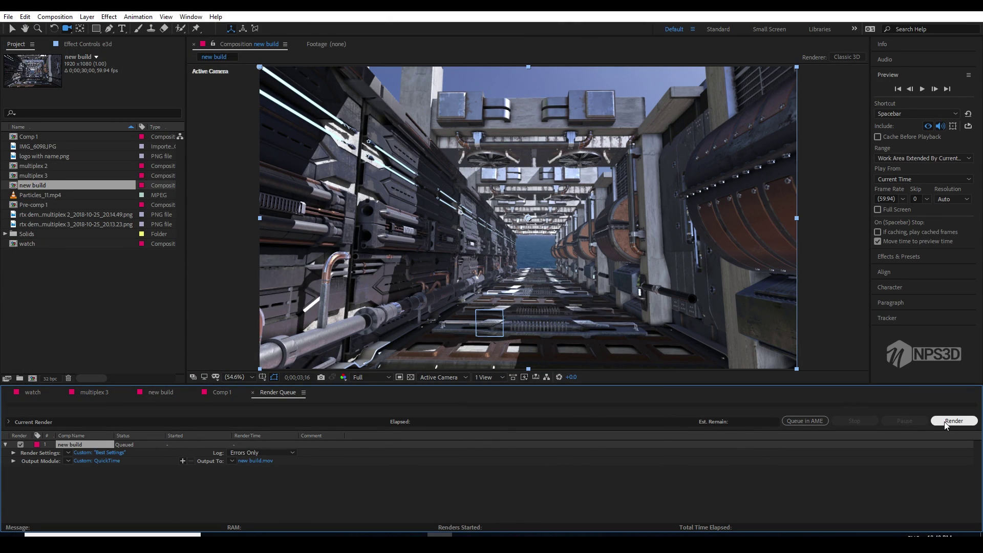
pyautogui.click(945, 422)
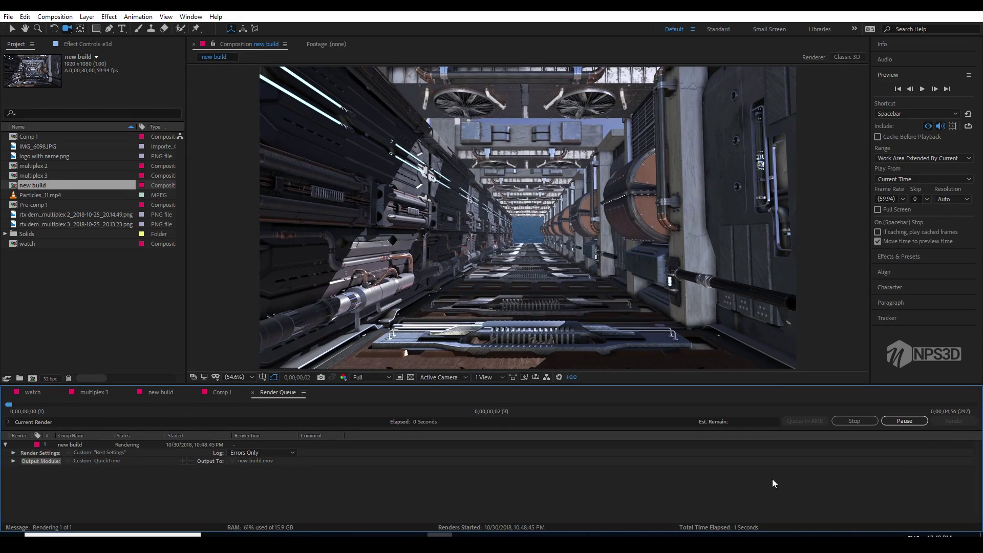